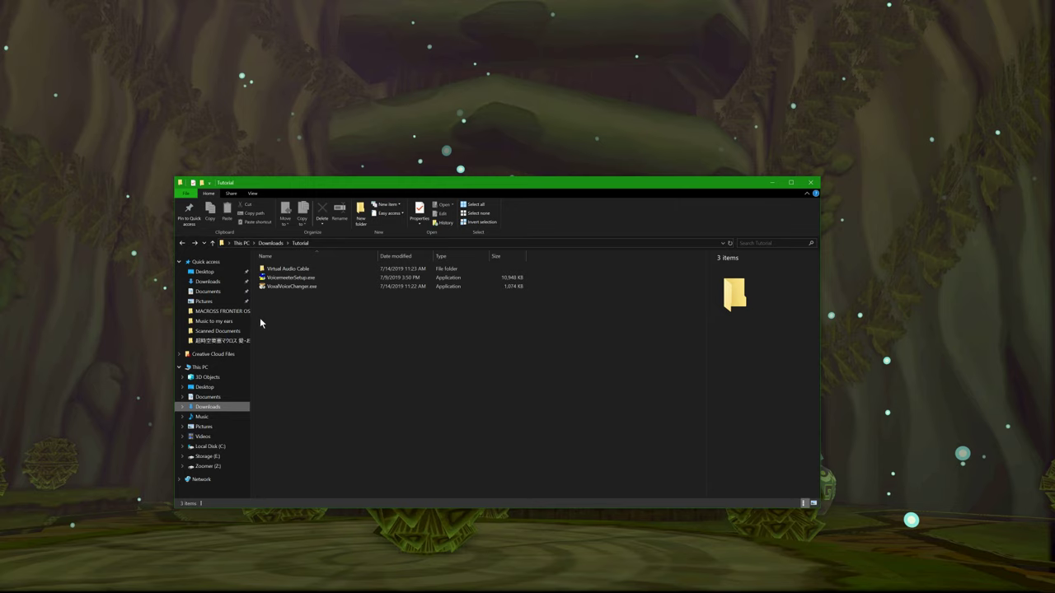
Step: Launch the Voicemeeter installer from VoicemeeterSetup.exe and move its window up and to the left
click(290, 280)
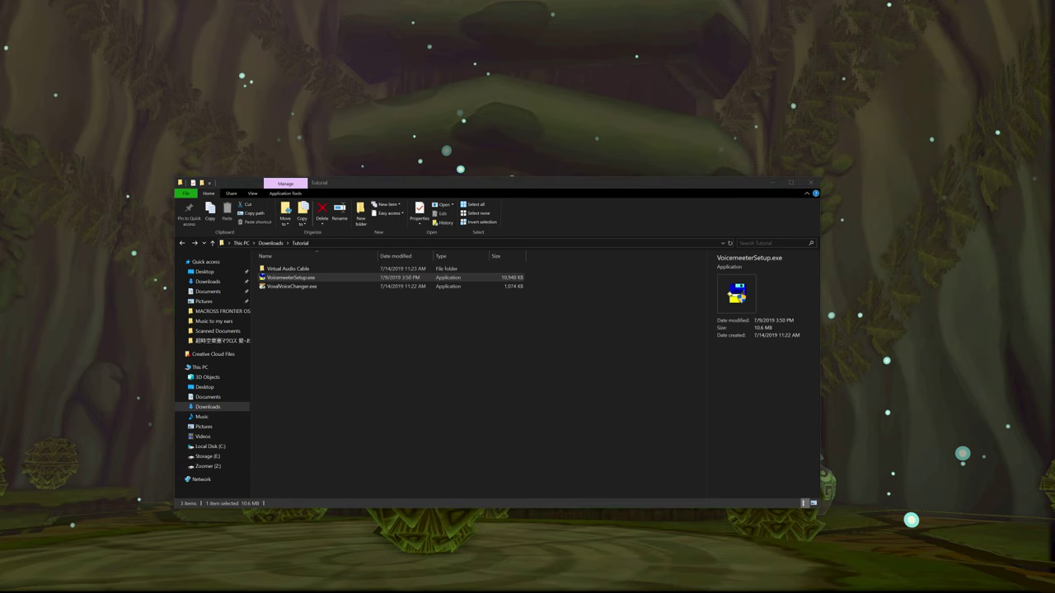
drag(568, 211, 505, 153)
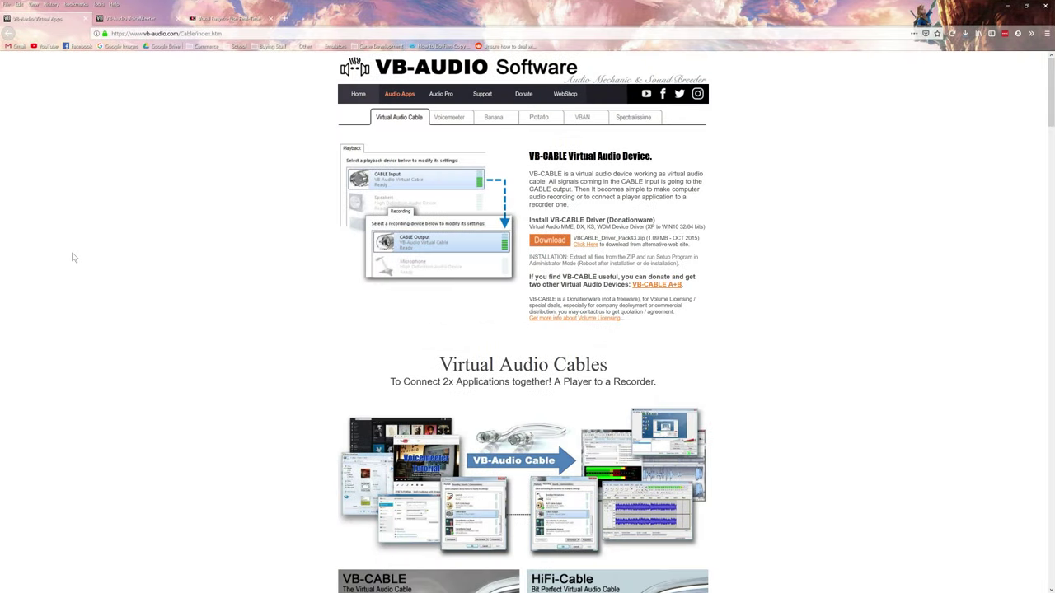
Step: Review the Voicemeeter web page's ZIP and EXE download buttons, then scroll back to the top
click(128, 19)
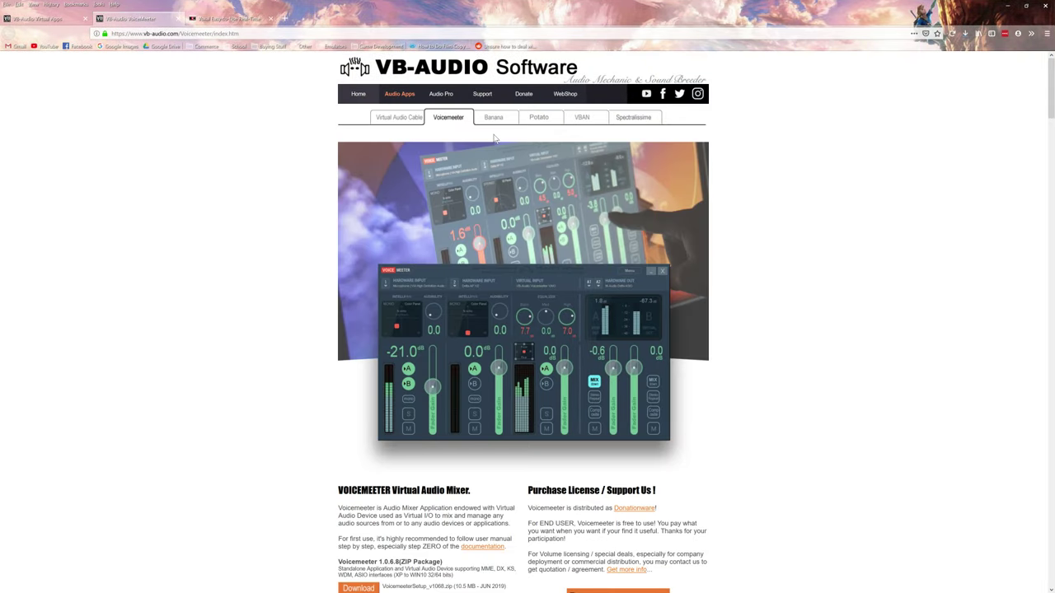
scroll(421, 289, down, 2)
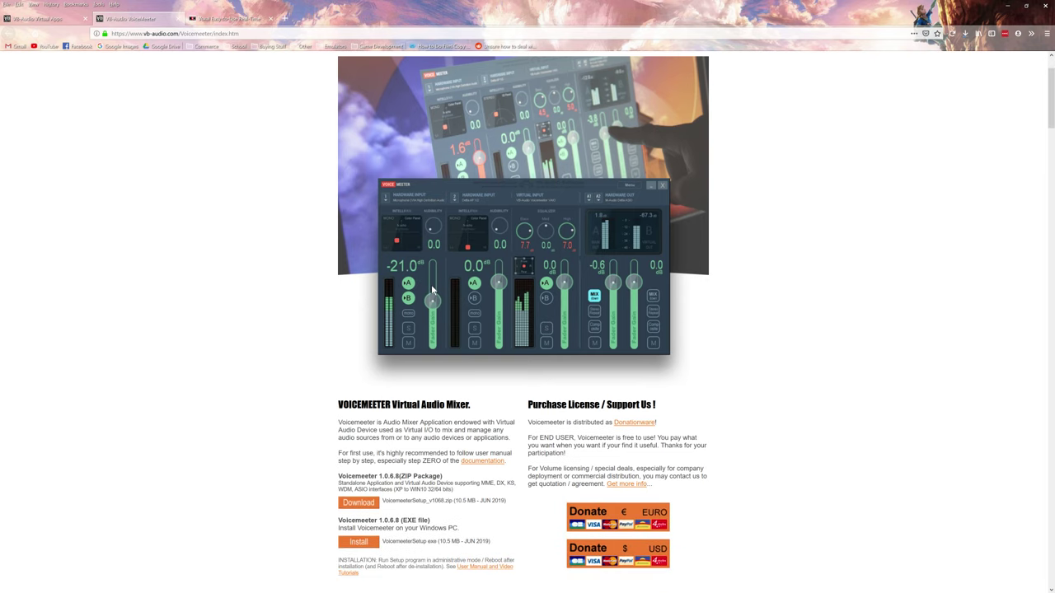
scroll(355, 457, down, 2)
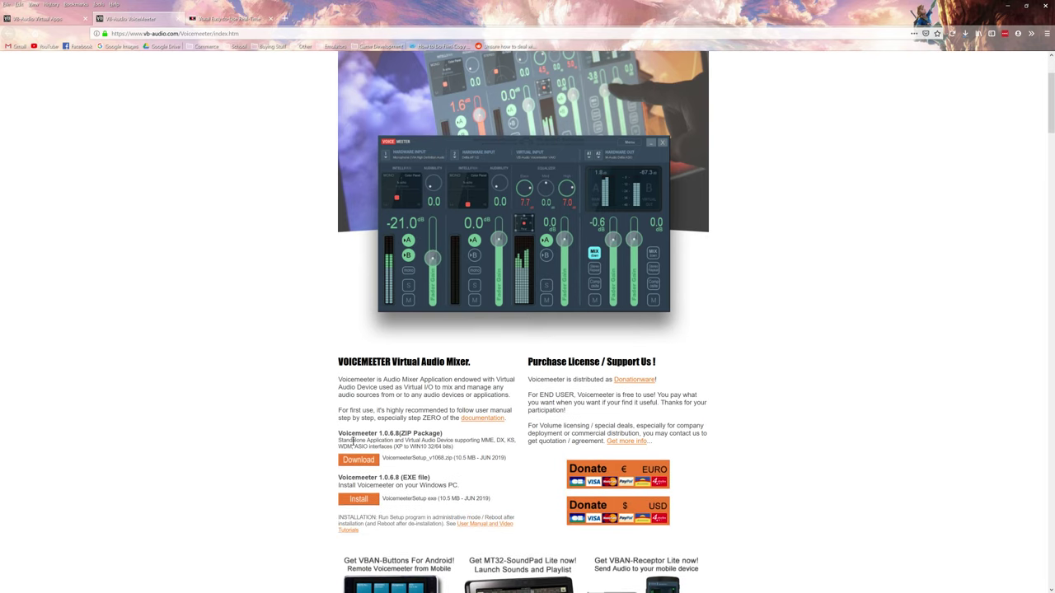
drag(339, 390, 409, 387)
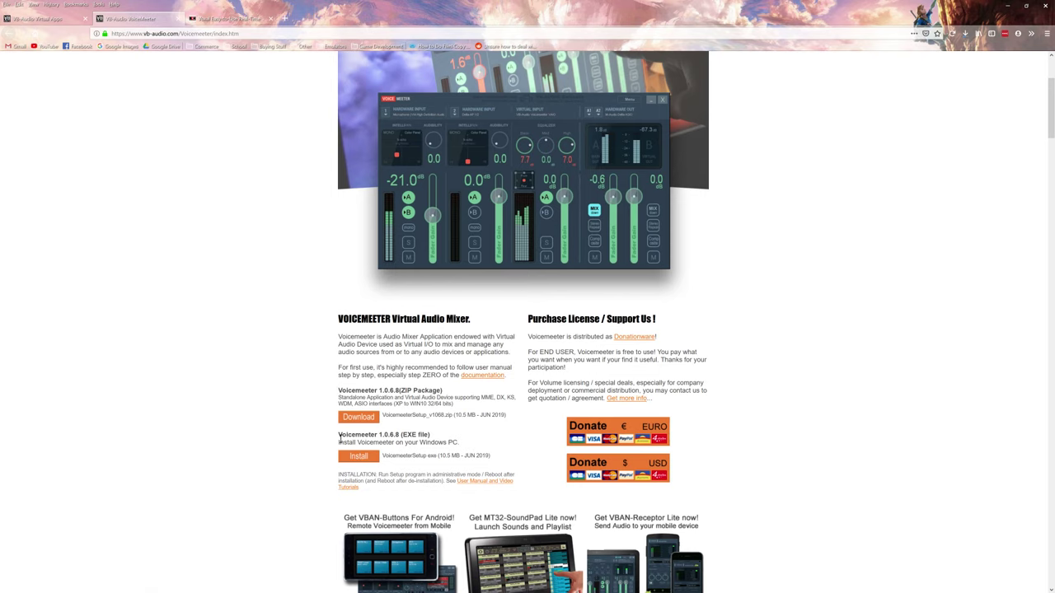
scroll(402, 284, up, 2)
scroll(371, 320, up, 2)
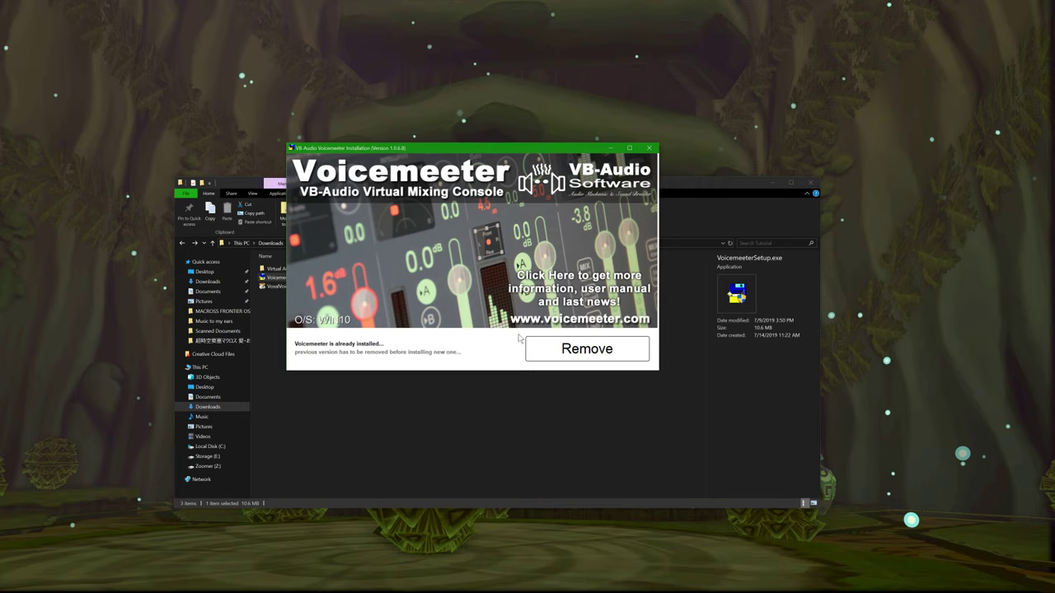
Step: Close the Voicemeeter installer without removing anything and dismiss the 'Output Device not Working' error
click(643, 150)
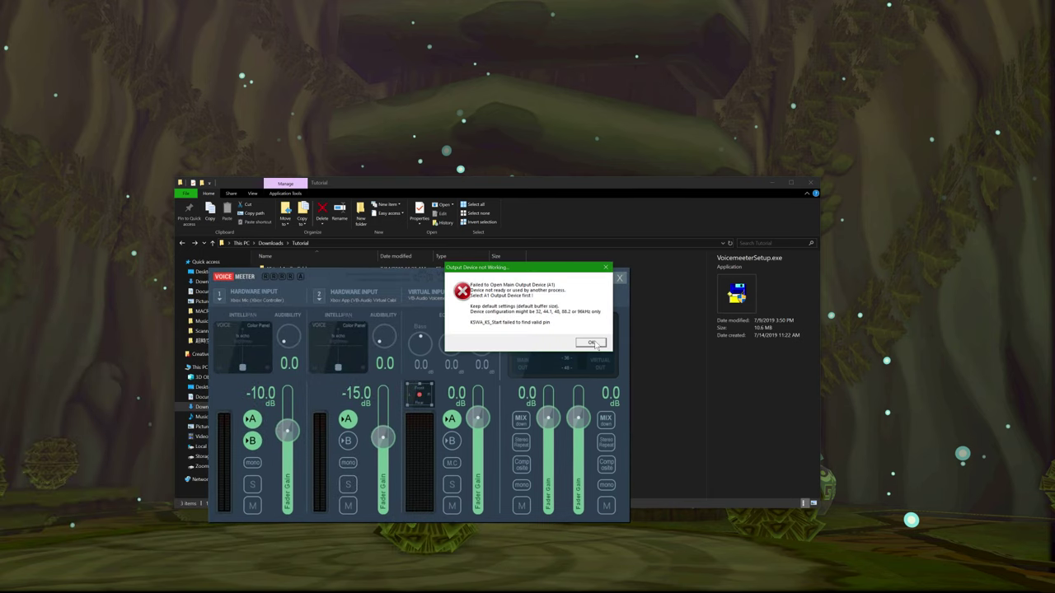
click(591, 343)
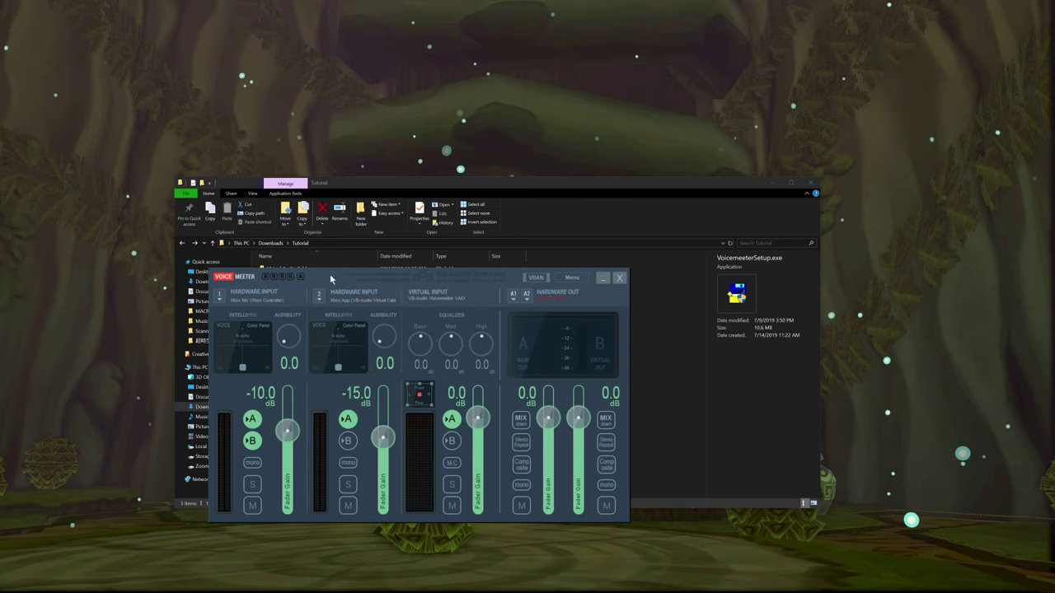
drag(329, 279, 305, 283)
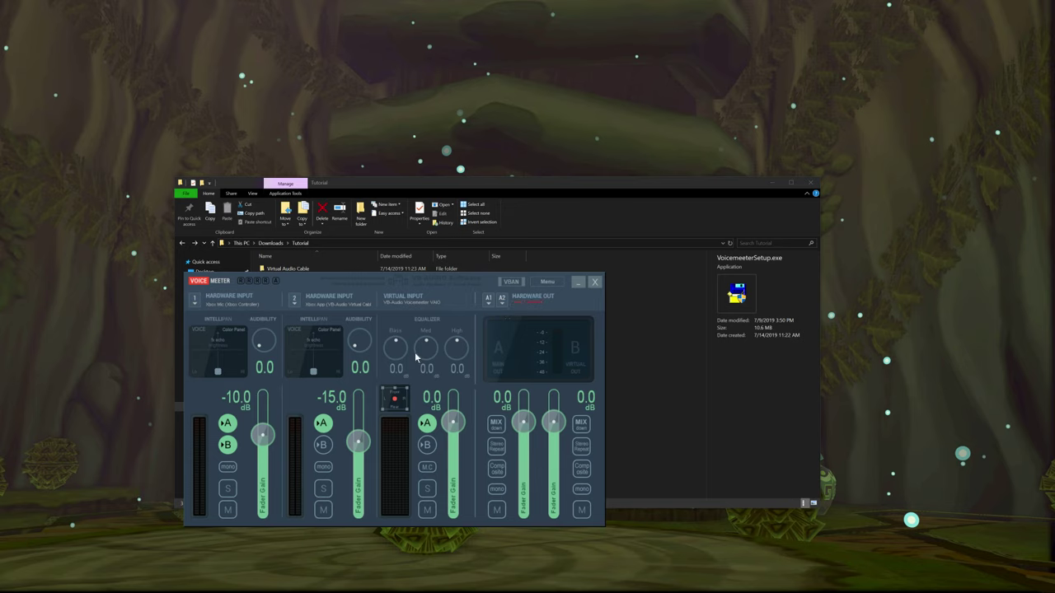
click(503, 302)
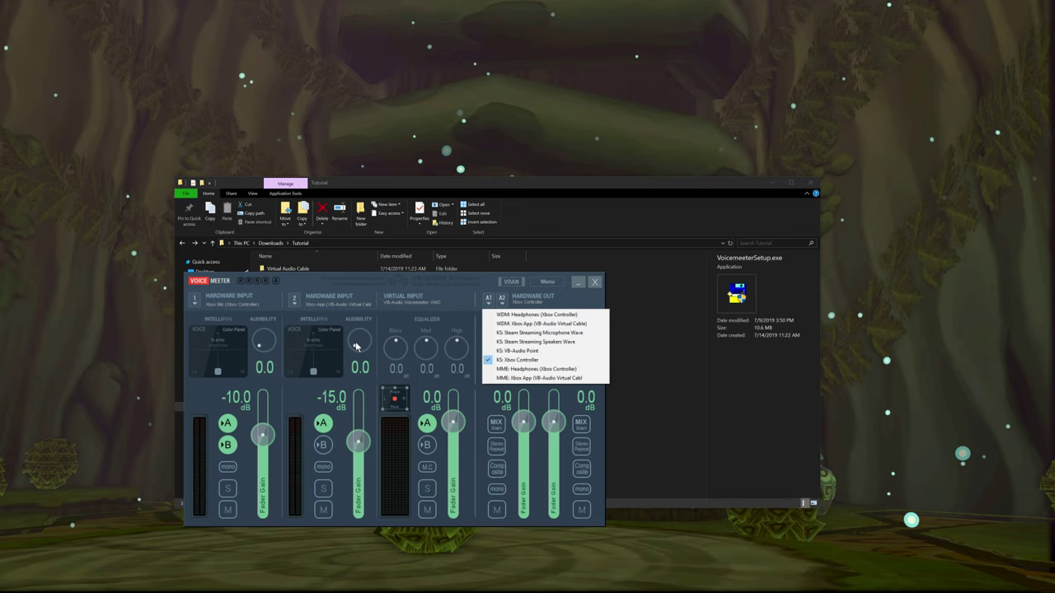
click(317, 282)
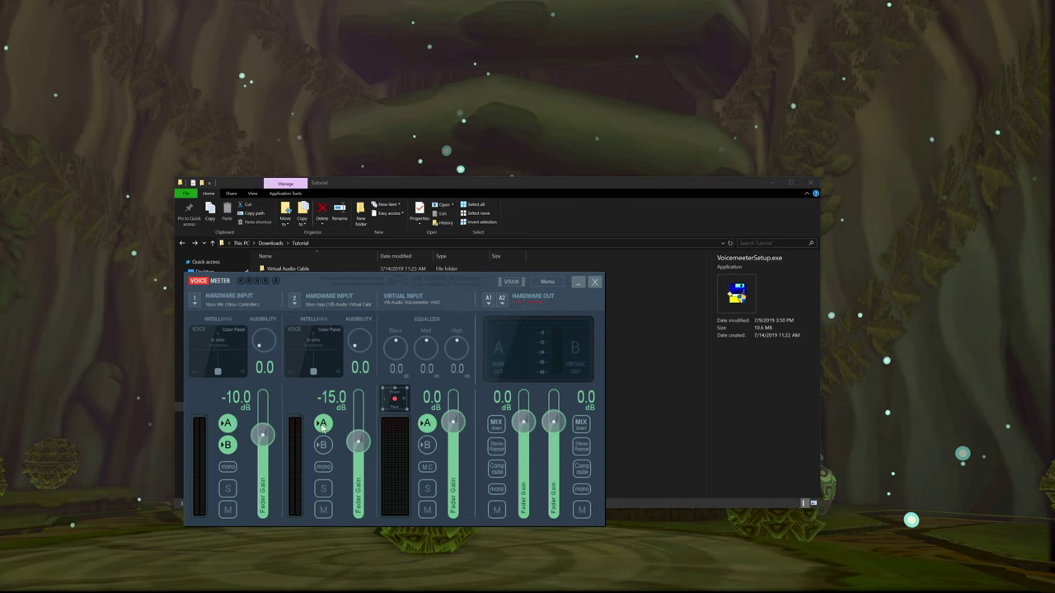
click(297, 305)
click(298, 300)
click(298, 297)
click(300, 290)
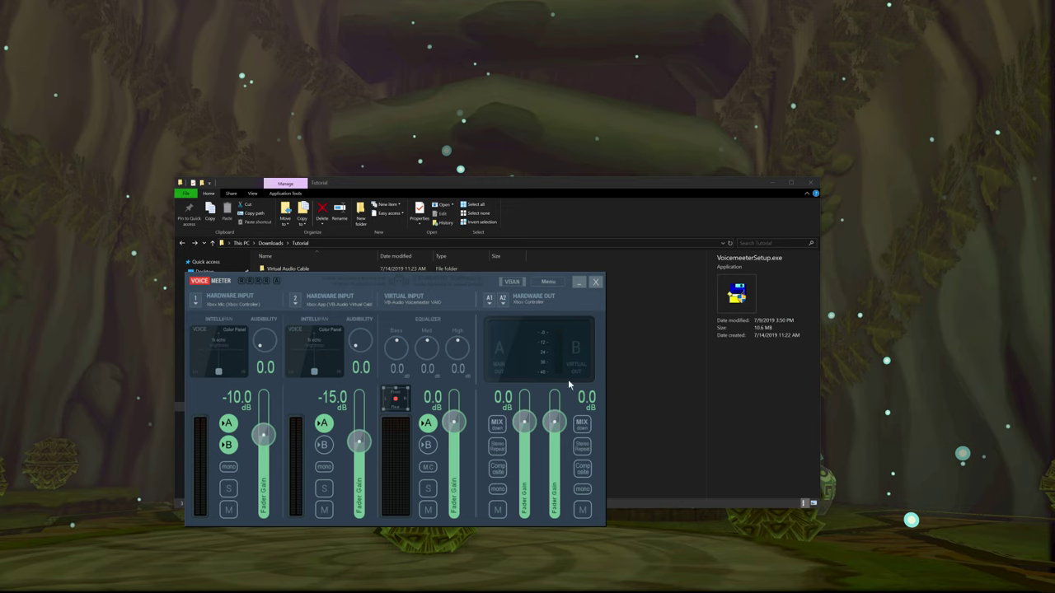
Step: Turn off bus A on the Xbox Mic and input 2, and adjust input 2's pan and gain
mouse_move(577, 363)
mouse_down()
mouse_move(589, 334)
mouse_move(566, 365)
mouse_up()
click(228, 424)
click(325, 424)
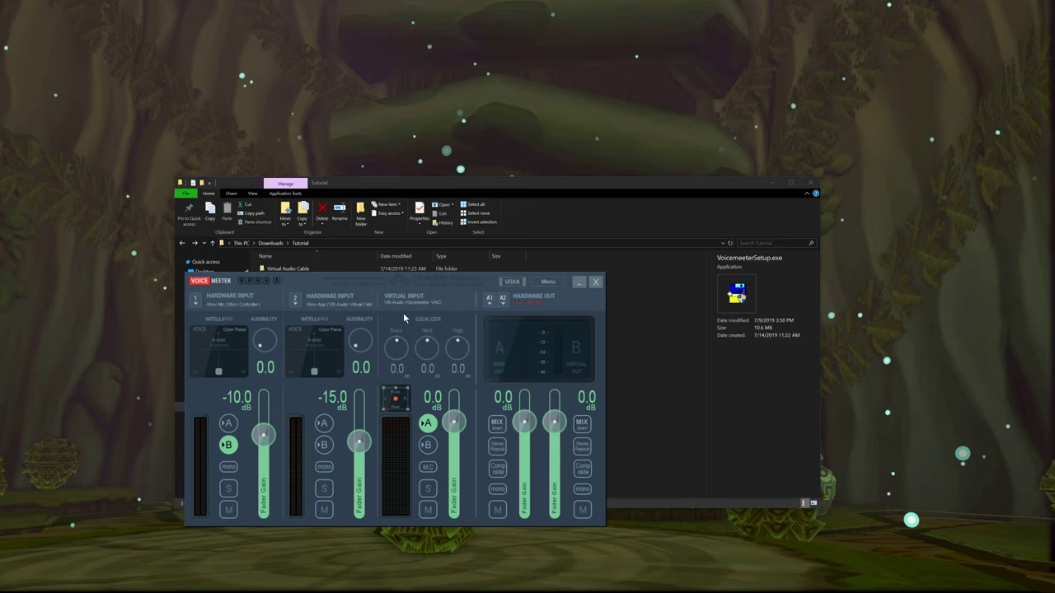
drag(311, 368, 314, 357)
mouse_move(313, 356)
mouse_down()
mouse_move(310, 348)
mouse_move(317, 372)
mouse_move(303, 354)
mouse_move(314, 371)
mouse_up()
mouse_move(365, 456)
mouse_down()
mouse_move(361, 418)
mouse_move(360, 442)
mouse_up()
Step: Keep the Xbox Mic on bus B and route the Virtual Input to bus B
click(573, 300)
click(221, 449)
click(227, 446)
click(228, 446)
click(428, 445)
click(681, 395)
click(675, 394)
Step: Open the Virtual Audio Cable folder, run and close VBCABLE_Setup_x64.exe, then move the Sound dialog aside
double_click(292, 269)
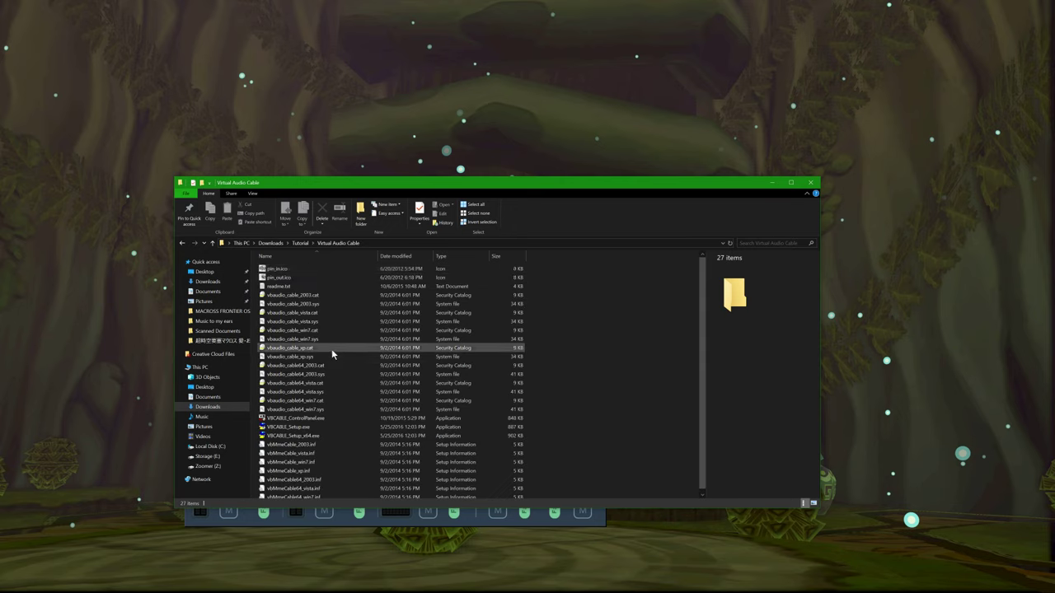
double_click(302, 437)
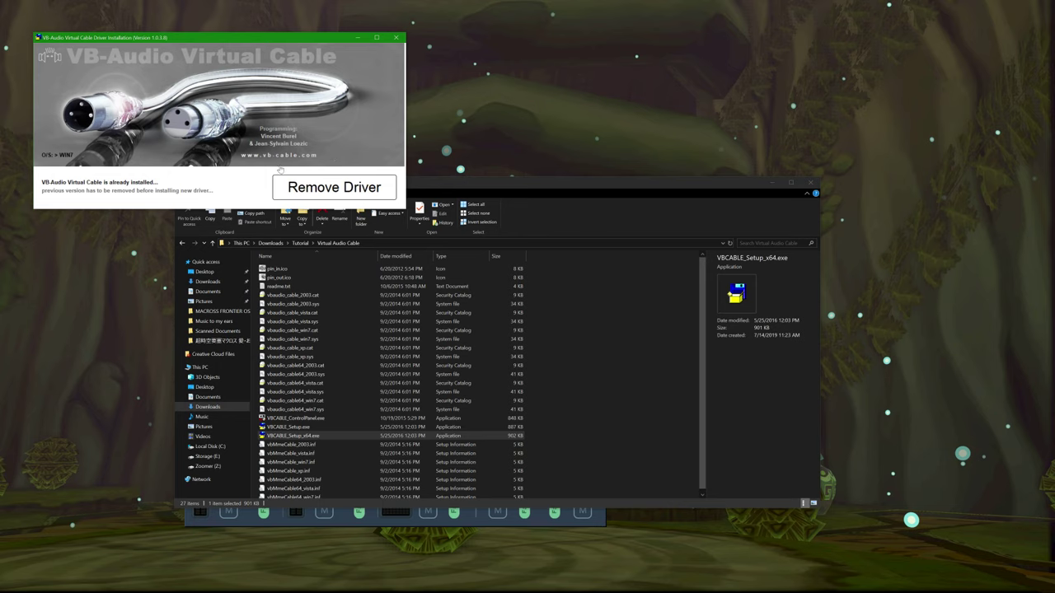
click(395, 38)
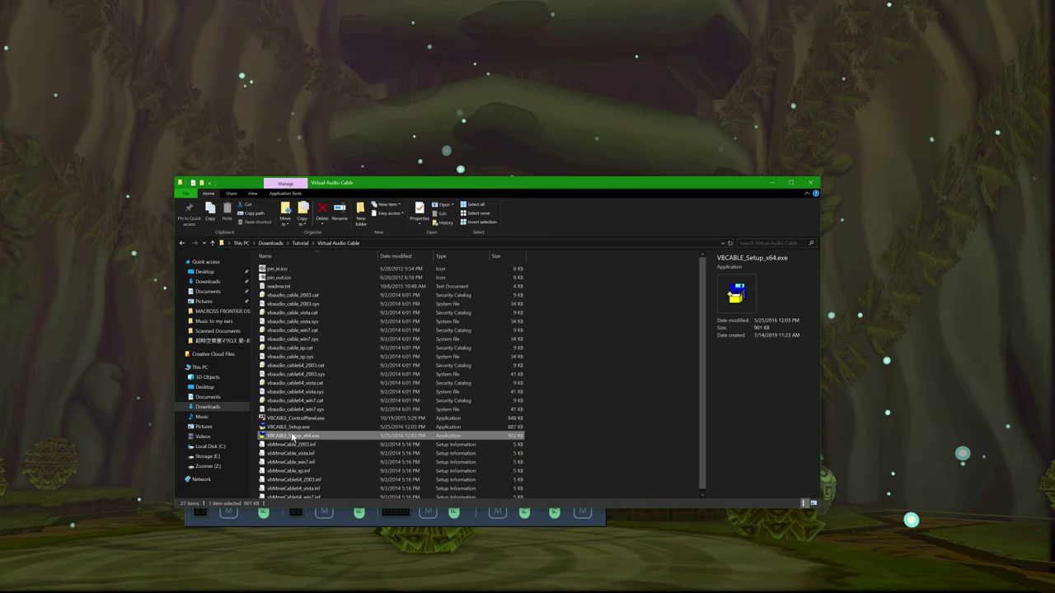
click(329, 239)
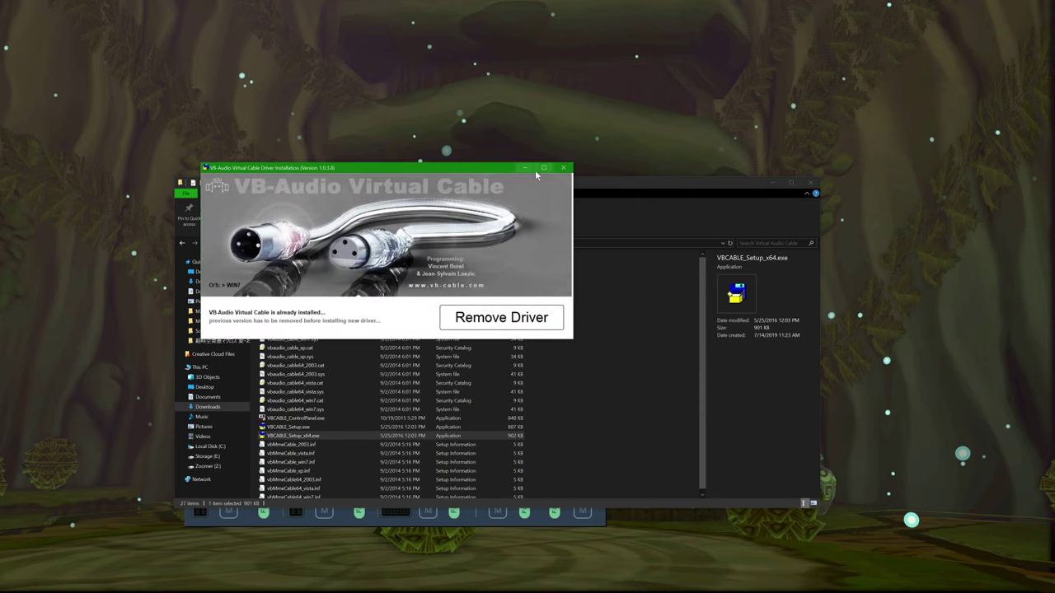
click(563, 168)
click(656, 412)
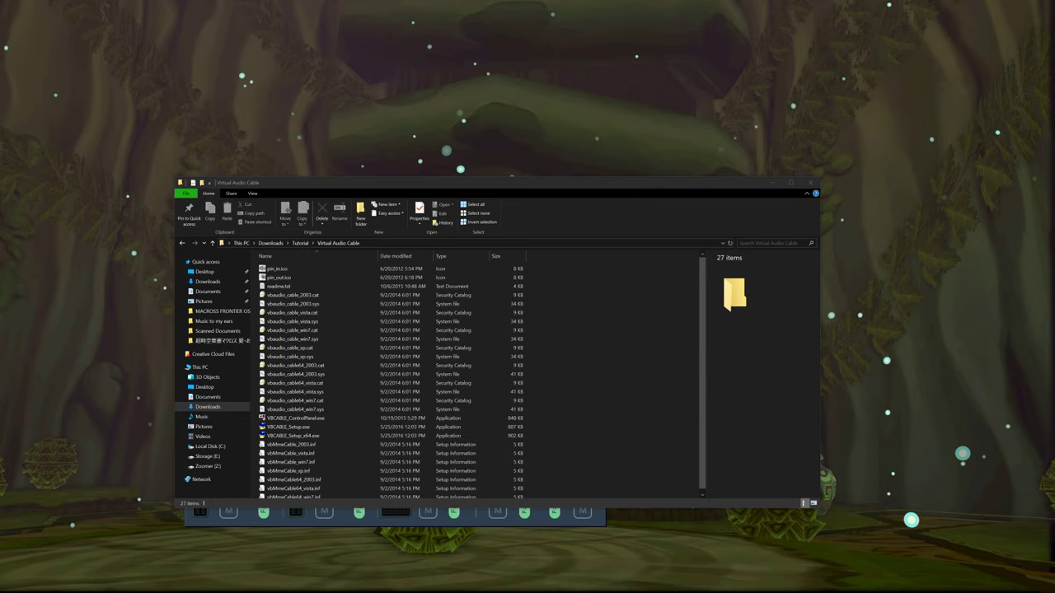
drag(50, 116, 126, 118)
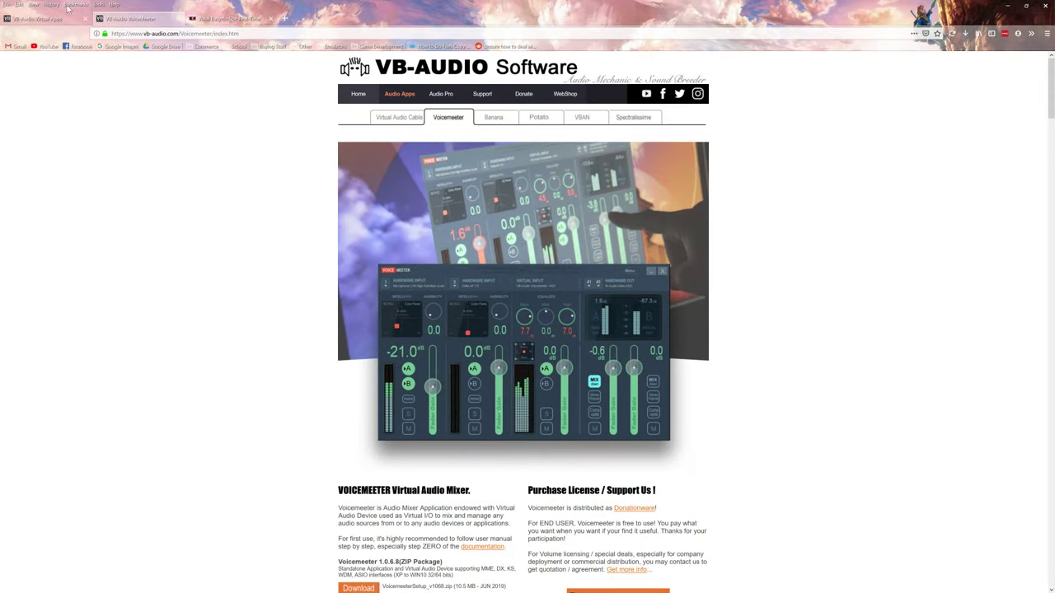
Step: Inspect the VoiceMeeter Input and Xbox App playback devices in the Sound dialog
click(66, 17)
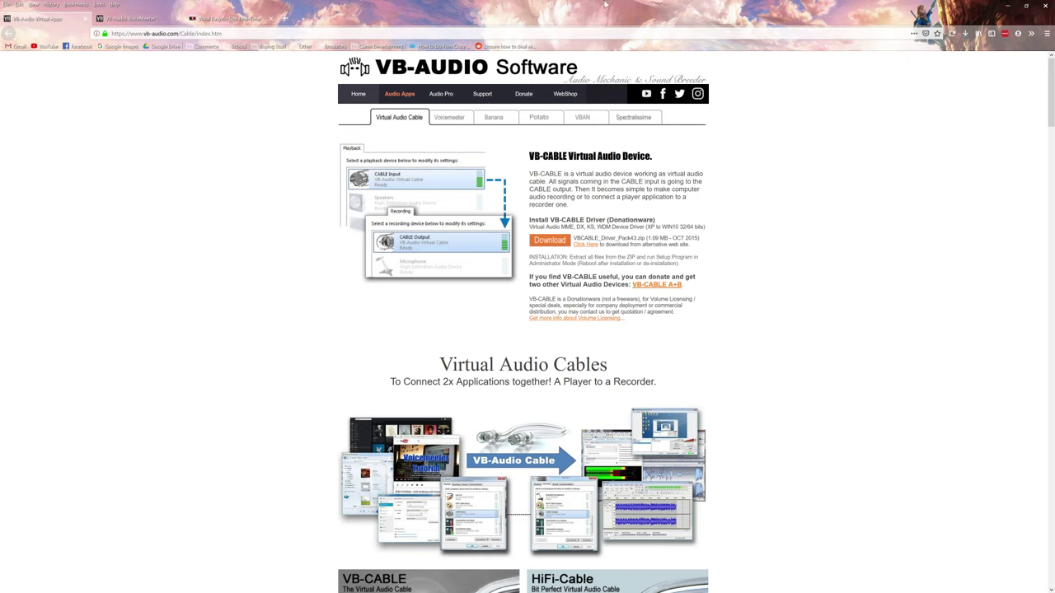
click(1007, 6)
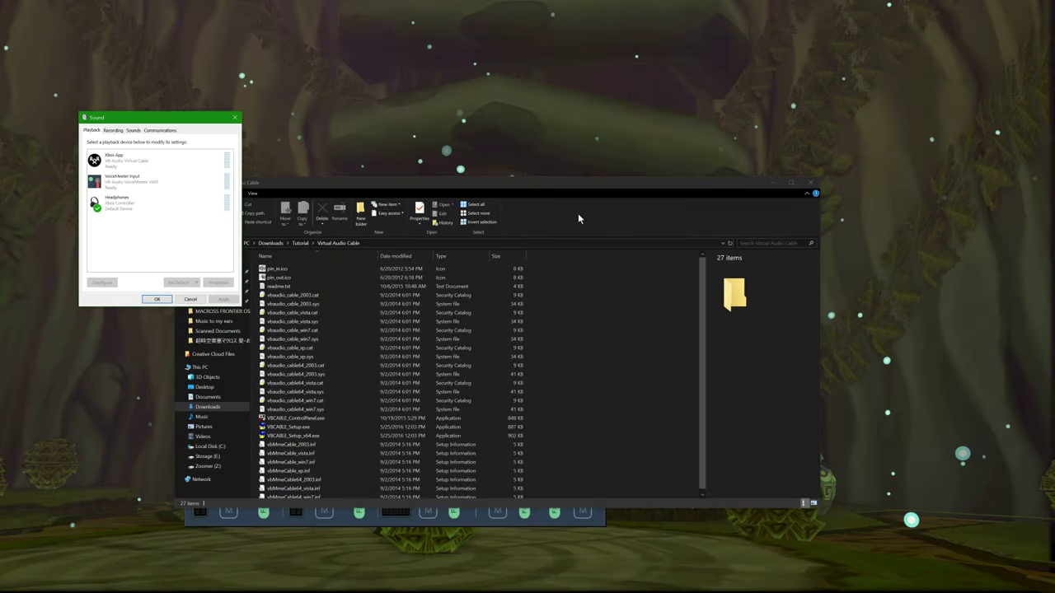
drag(146, 118, 152, 151)
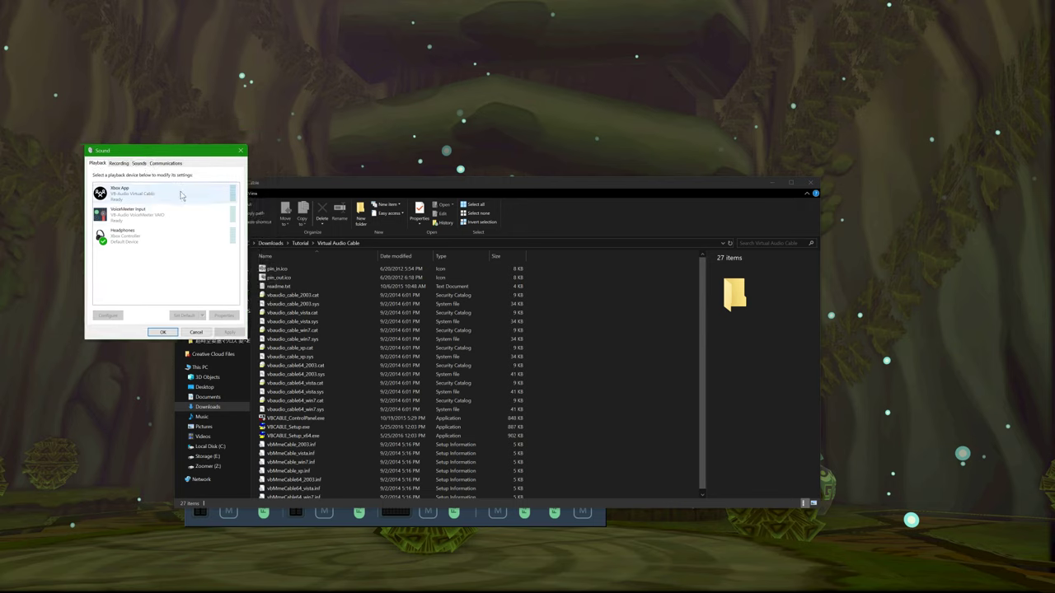
click(133, 215)
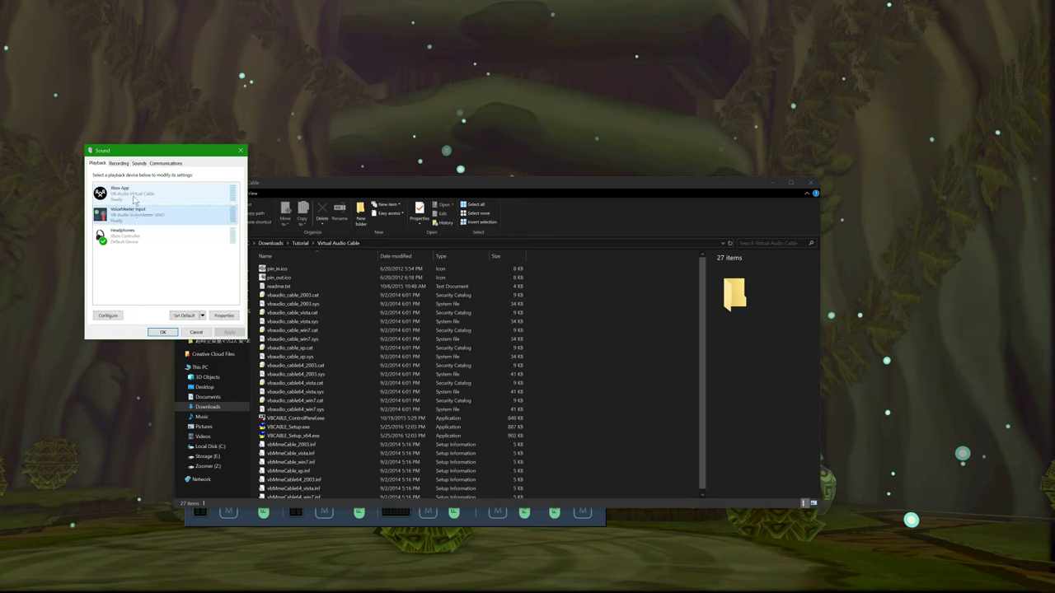
click(132, 198)
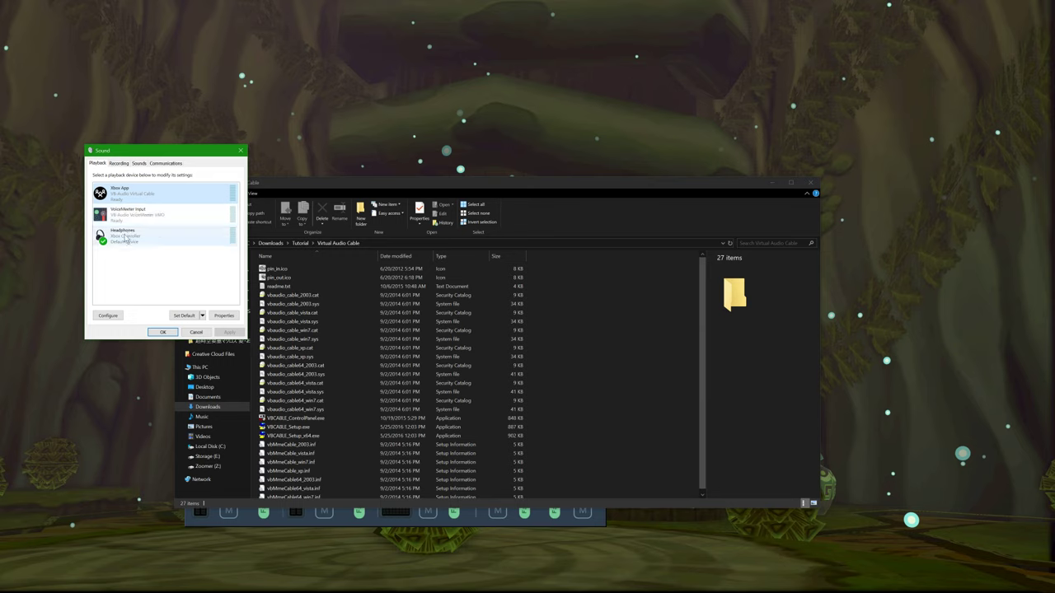
right_click(136, 277)
click(126, 280)
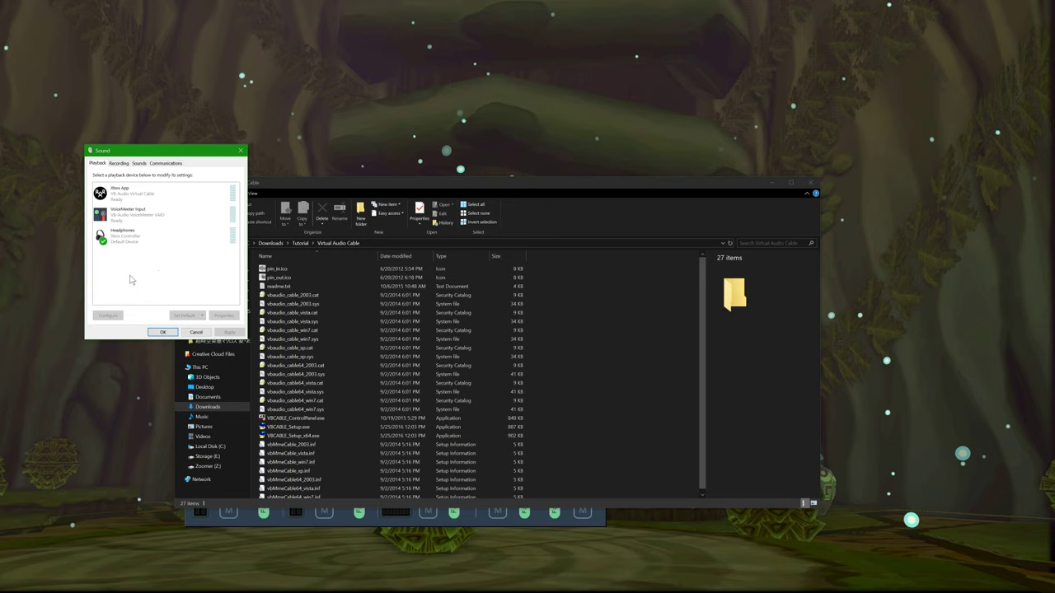
Step: Check the Xbox App, VoiceMeeter Output and Xbox Mic recording devices, then the VoiceMeeter Input playback device
click(120, 163)
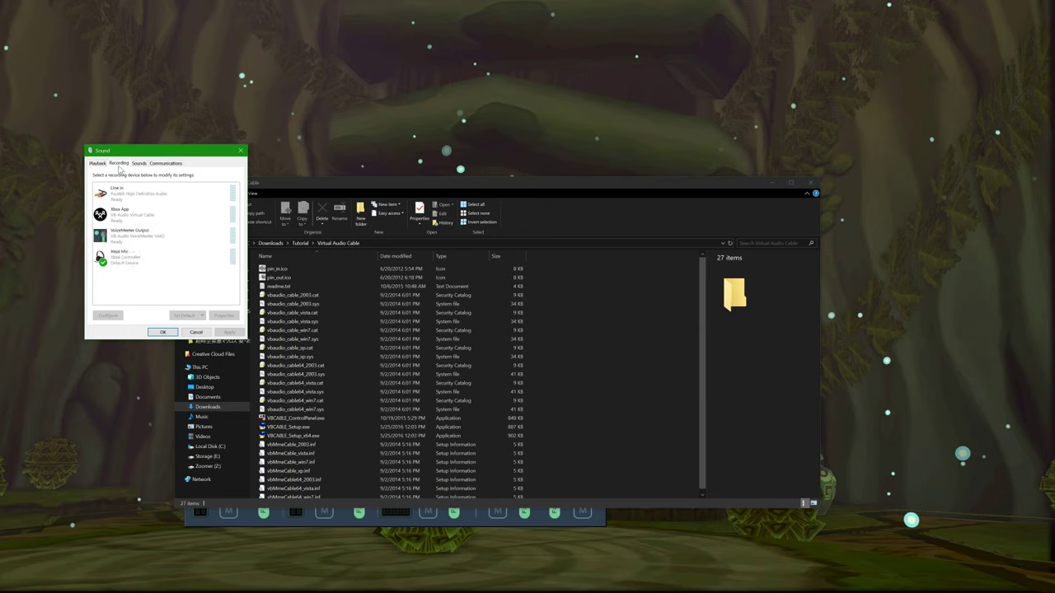
click(130, 220)
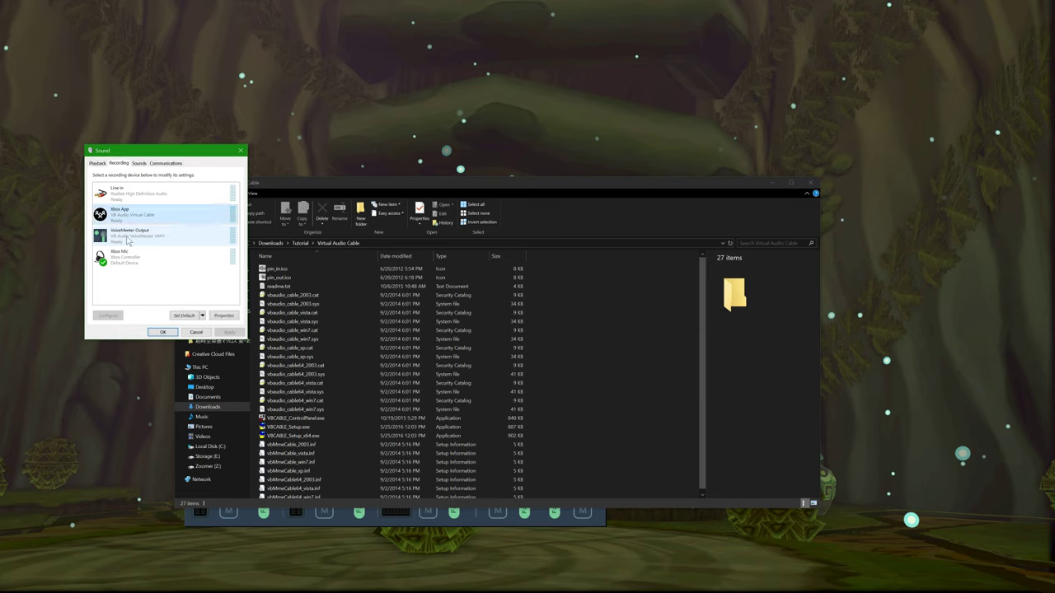
click(136, 234)
click(132, 259)
click(130, 291)
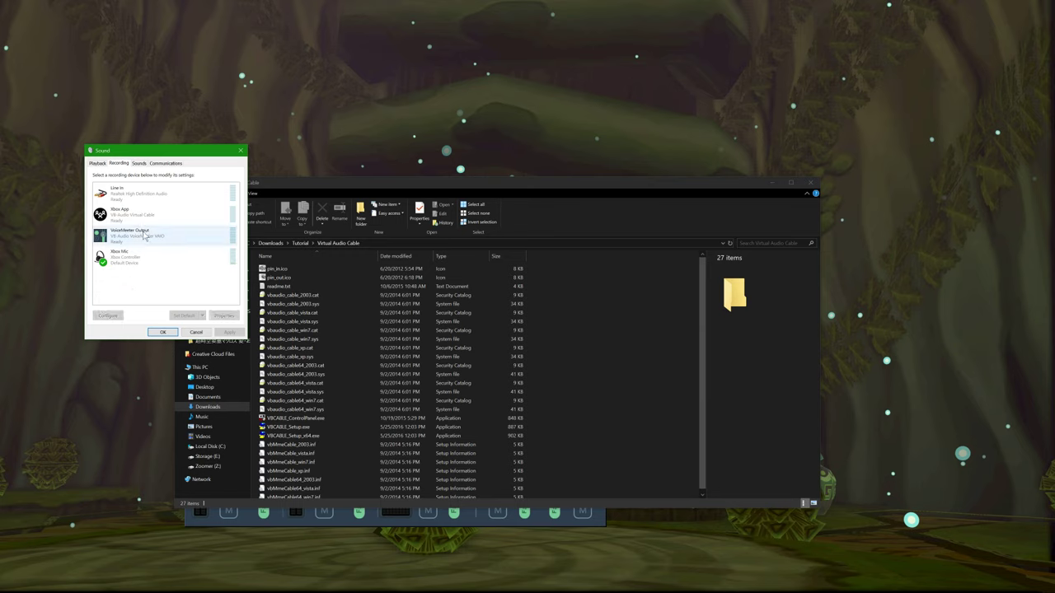
click(97, 164)
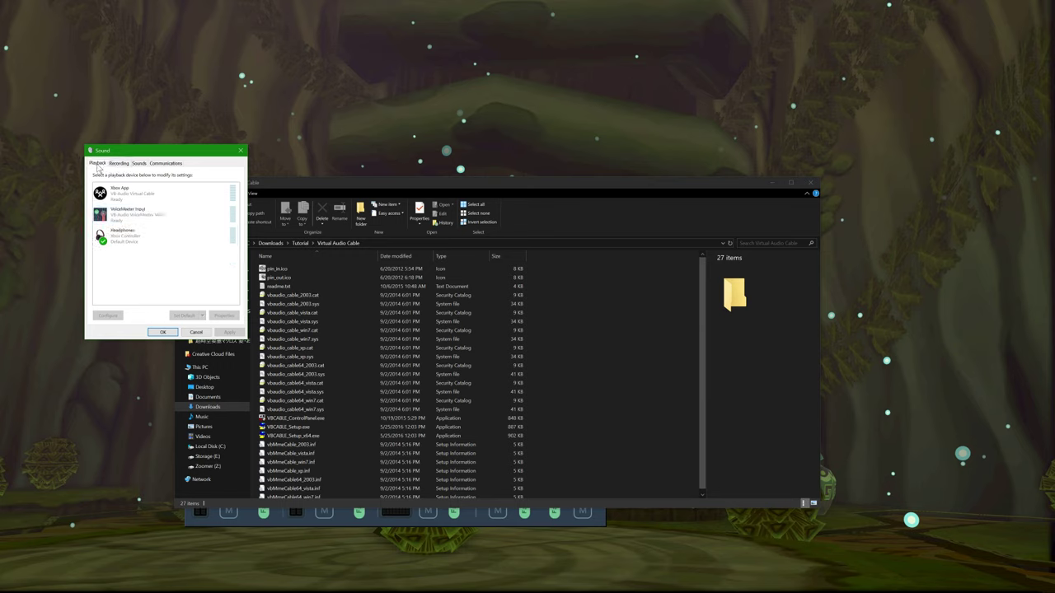
click(118, 209)
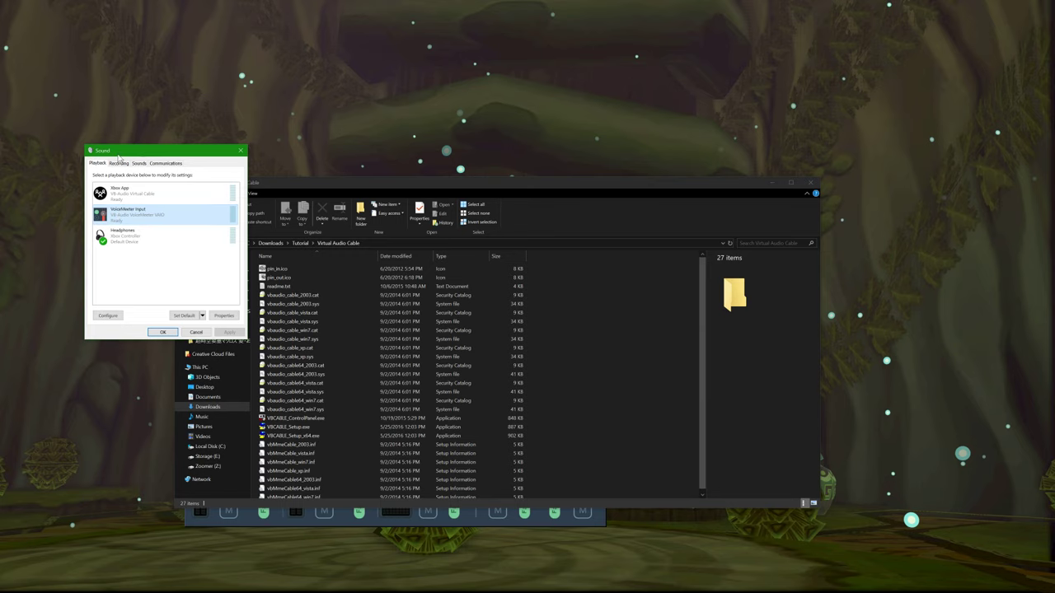
click(119, 163)
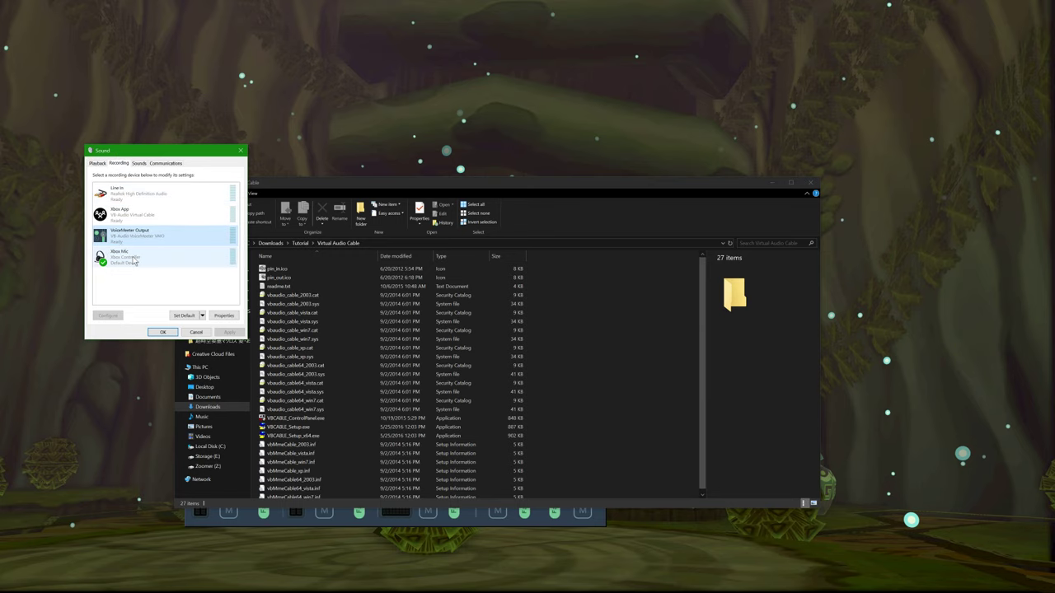
Step: Compare the VoiceMeeter Input and Output devices against the Voicemeeter mixer's hardware output list
click(498, 518)
click(98, 164)
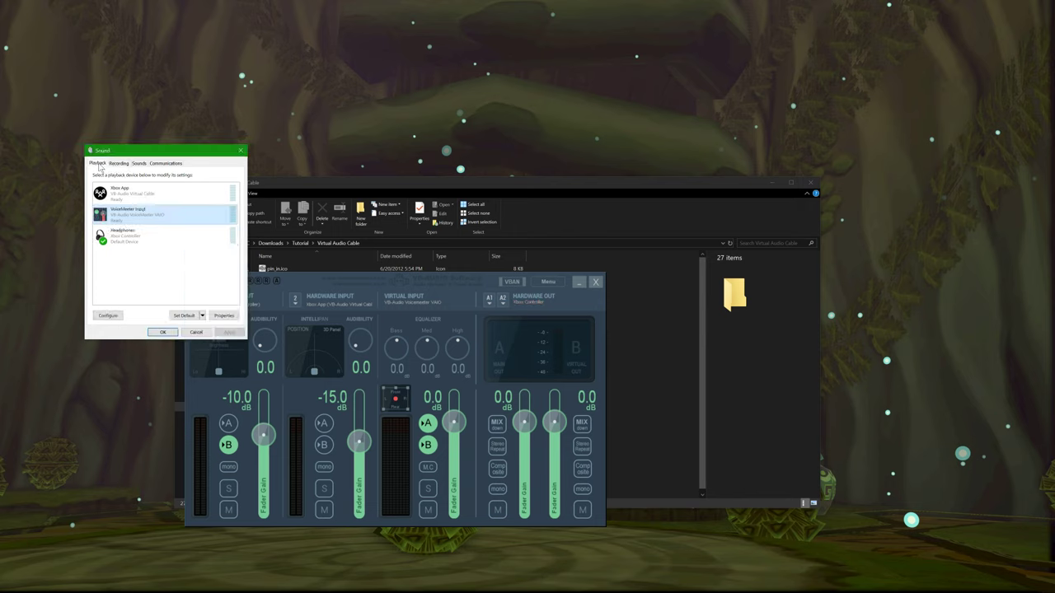
click(501, 373)
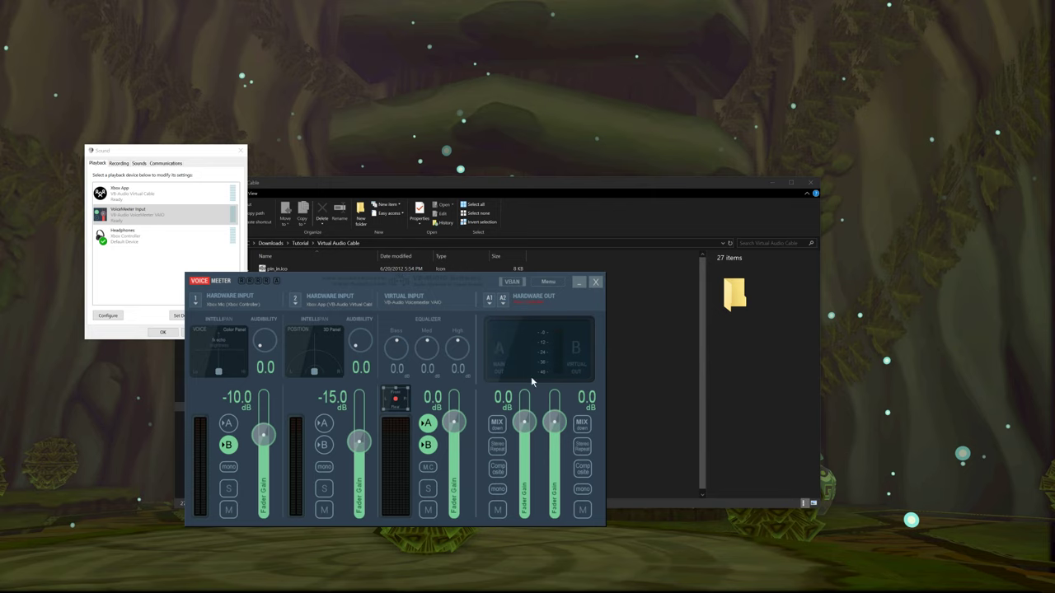
click(137, 216)
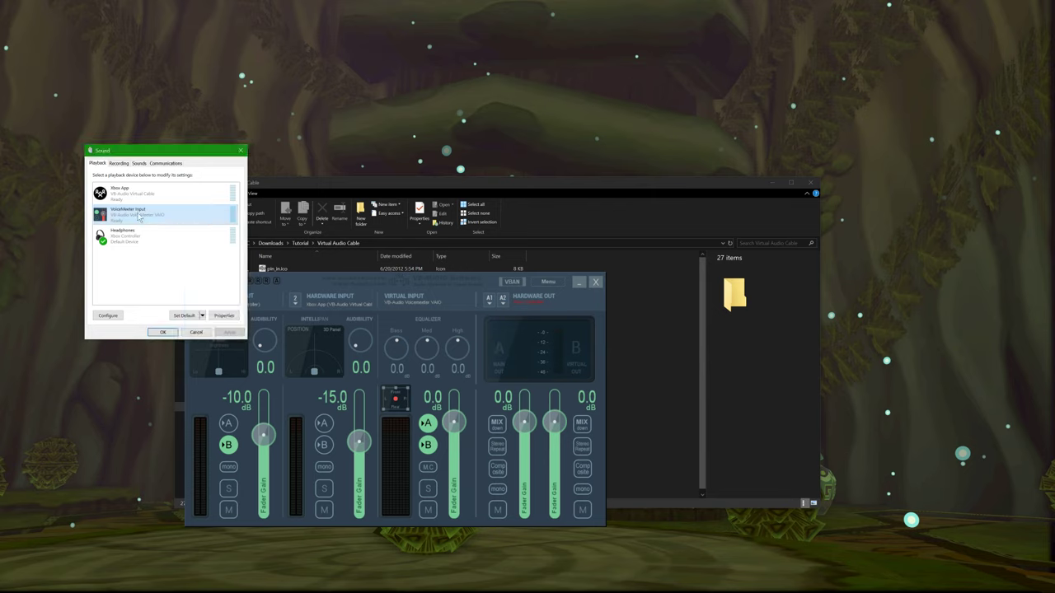
click(501, 316)
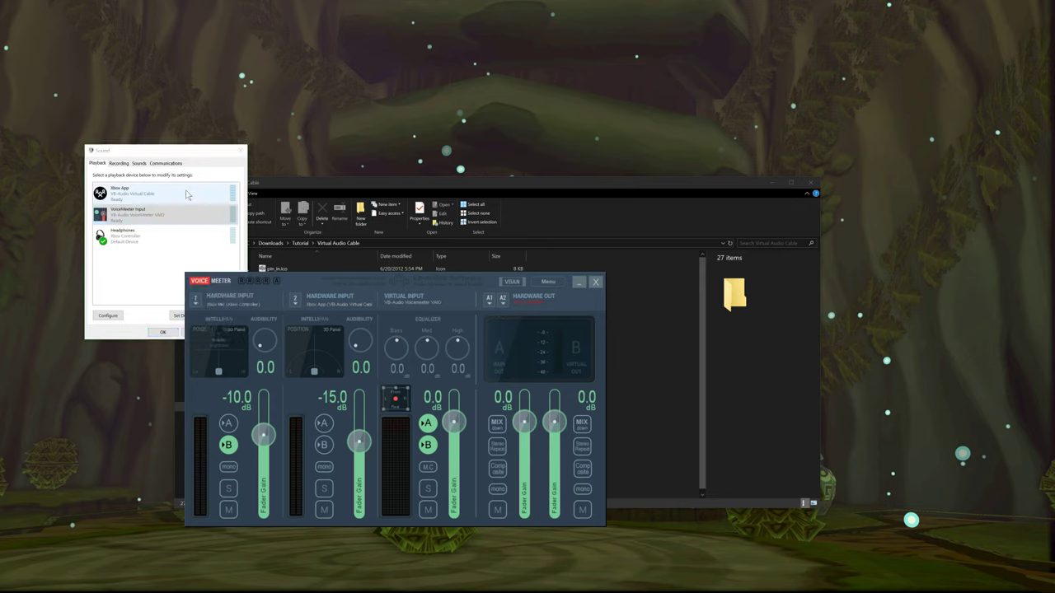
click(118, 164)
click(124, 236)
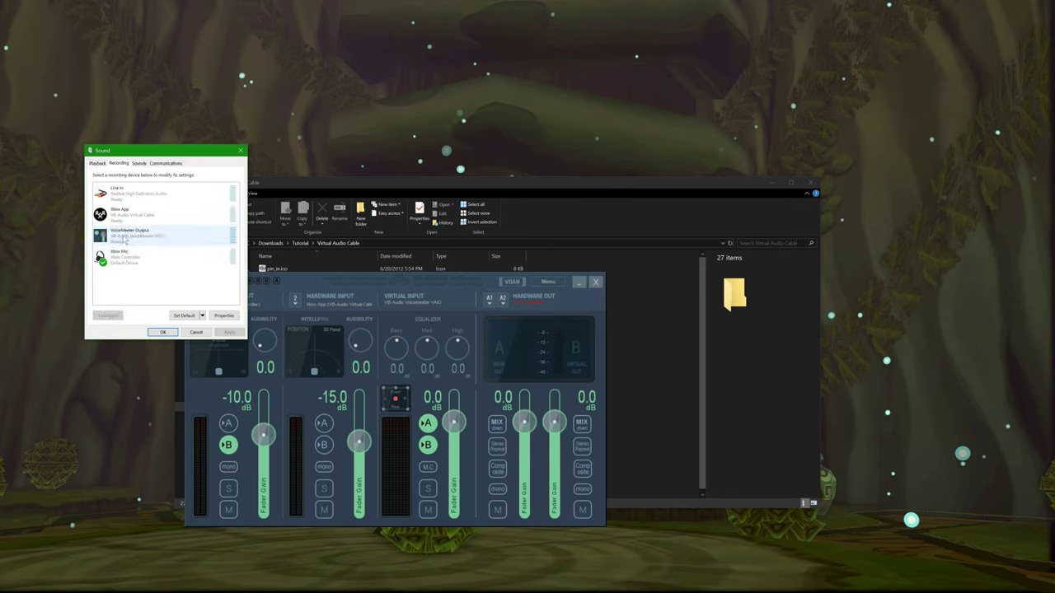
click(572, 307)
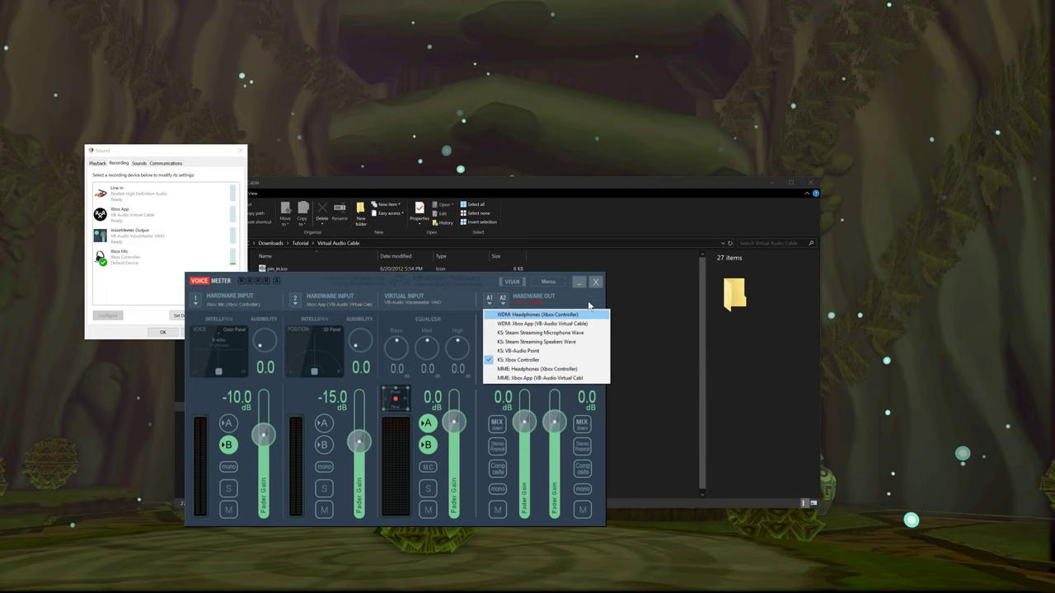
click(458, 298)
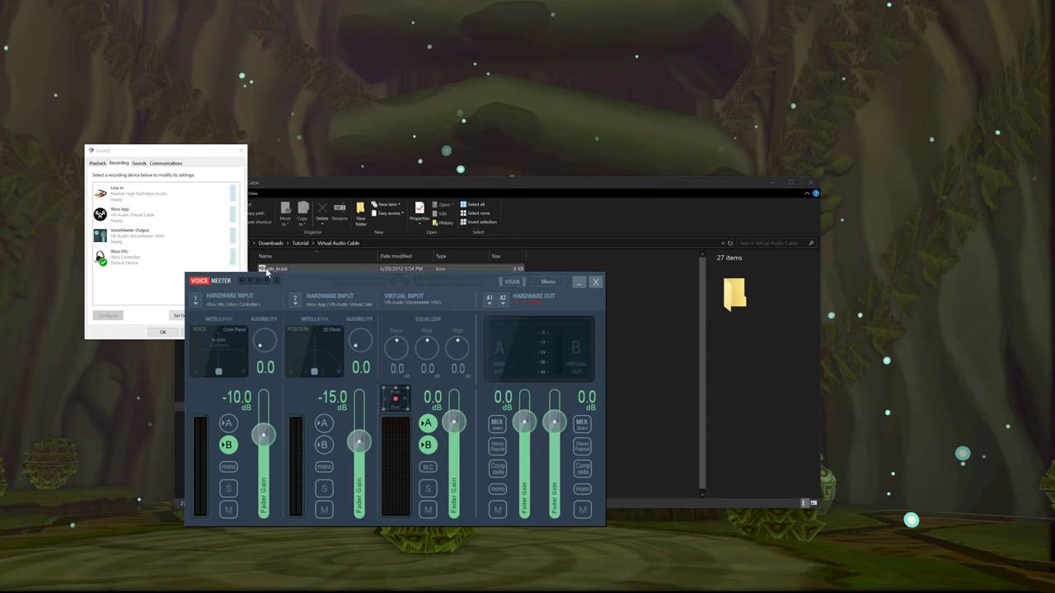
drag(295, 283, 271, 289)
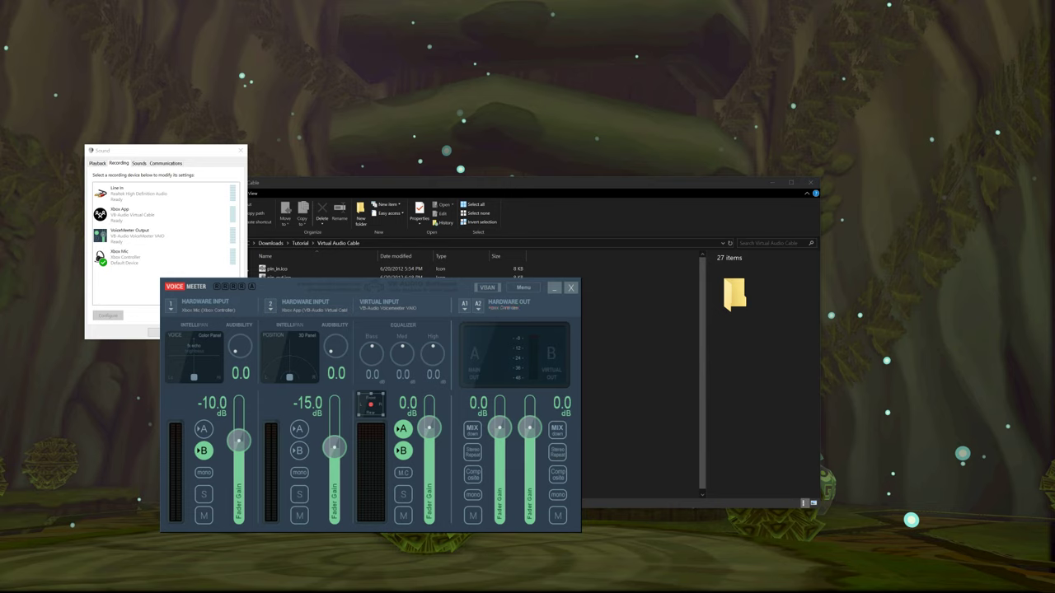
Step: Keep MME: Xbox App as Hardware Input 2's device and bring up the Xbox Console Companion window
click(269, 307)
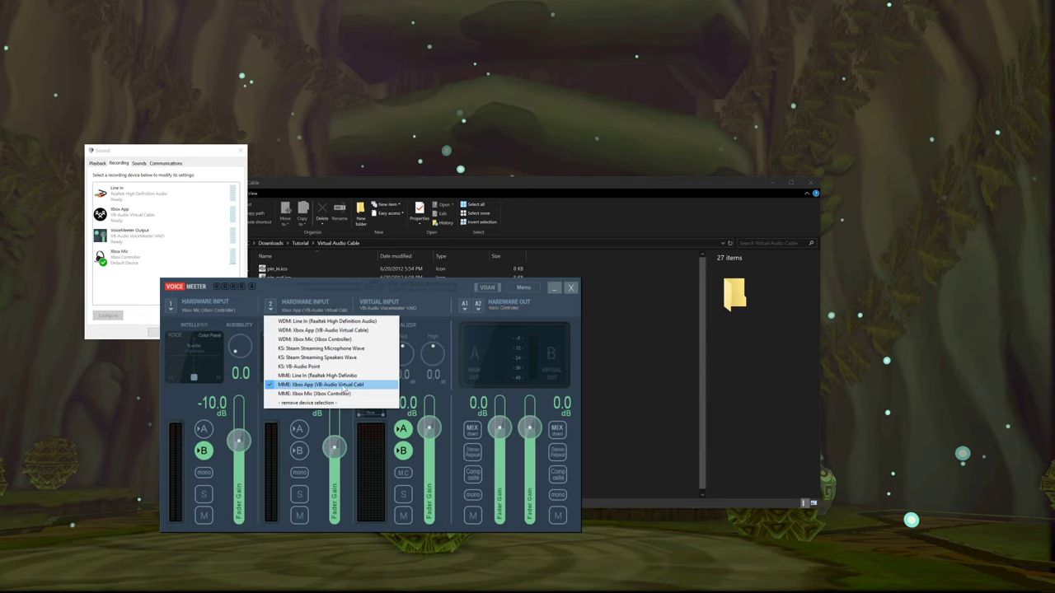
click(271, 307)
click(271, 307)
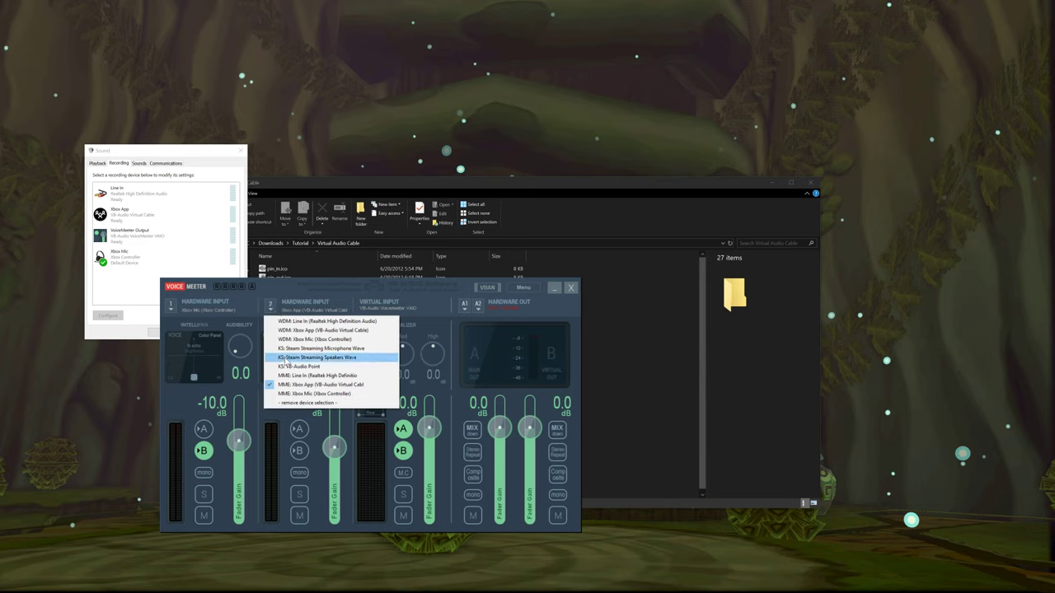
click(272, 289)
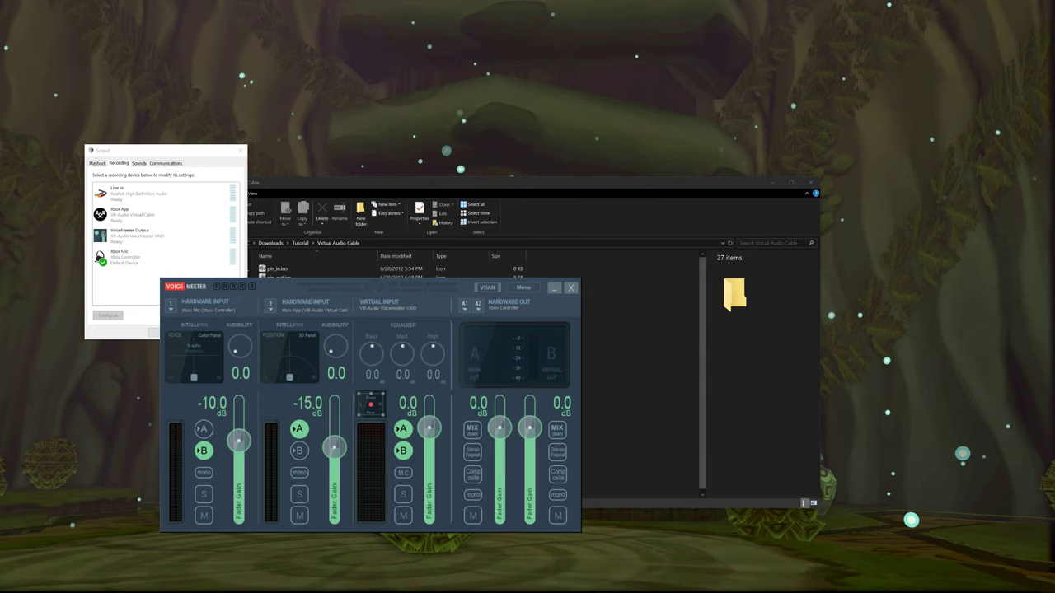
drag(0, 111, 417, 116)
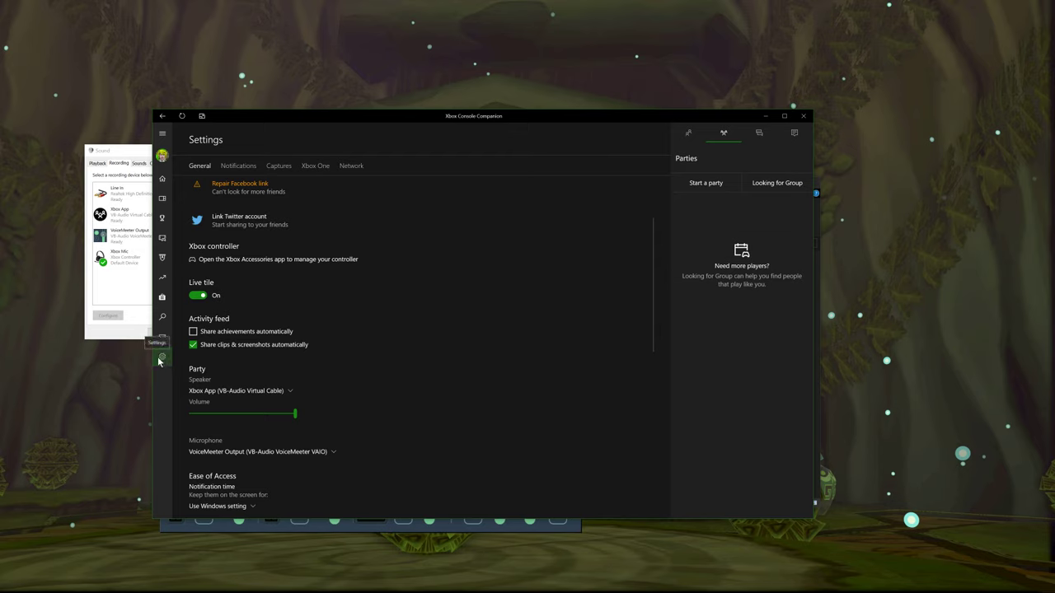
Step: Confirm party speaker Xbox App (VB-Audio Virtual Cable) and party microphone VoiceMeeter Output
scroll(446, 282, down, 1)
scroll(446, 282, up, 1)
scroll(388, 291, down, 1)
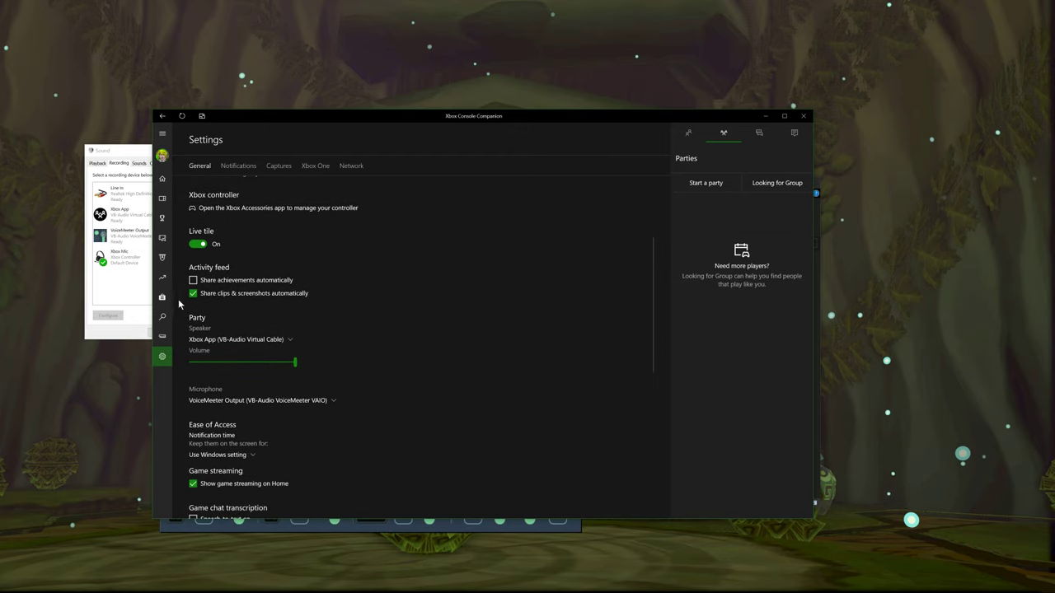
click(201, 340)
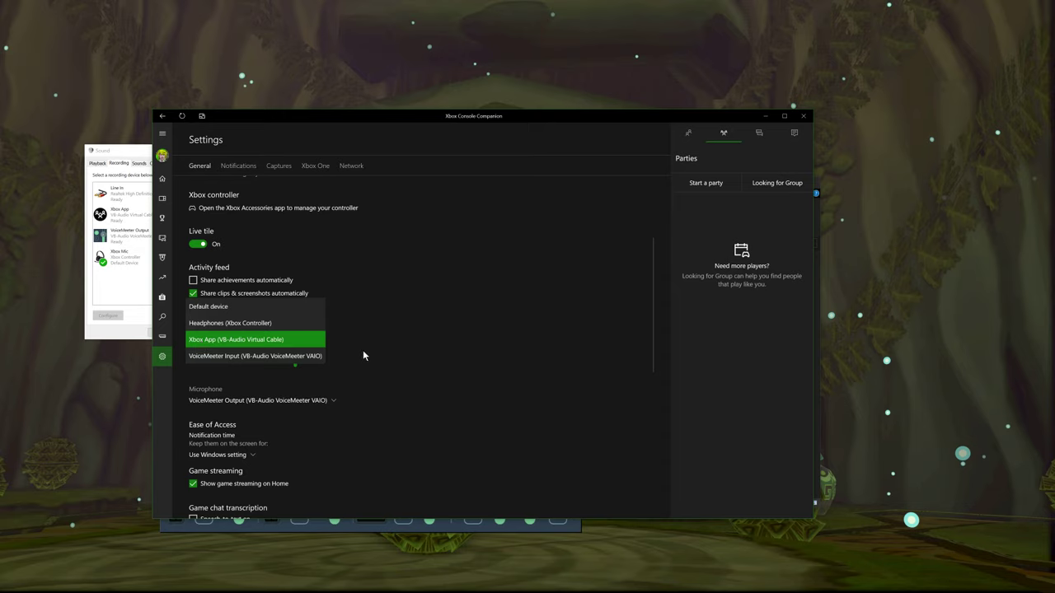
click(258, 339)
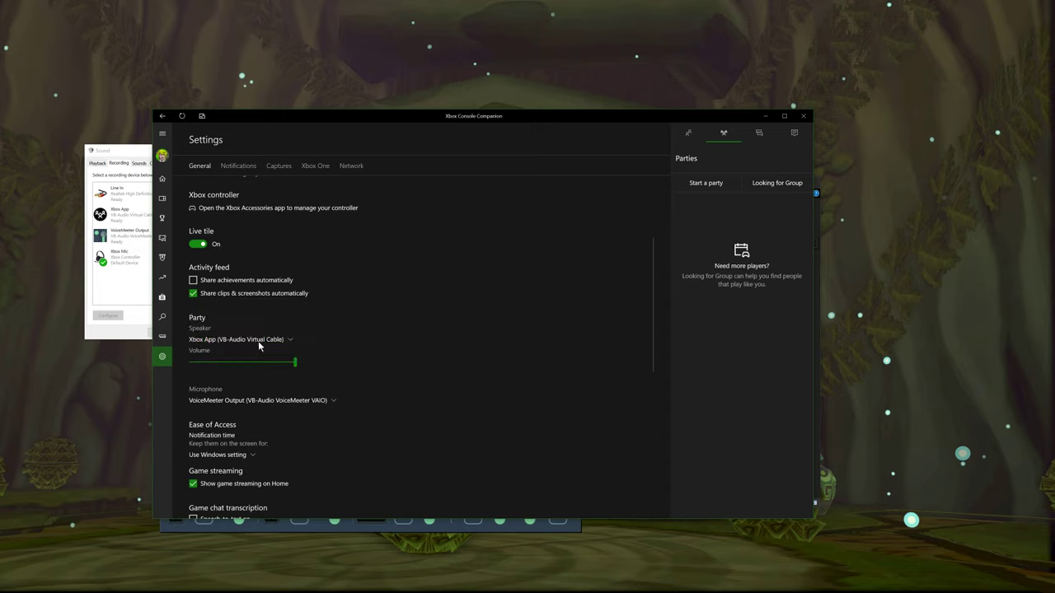
click(313, 405)
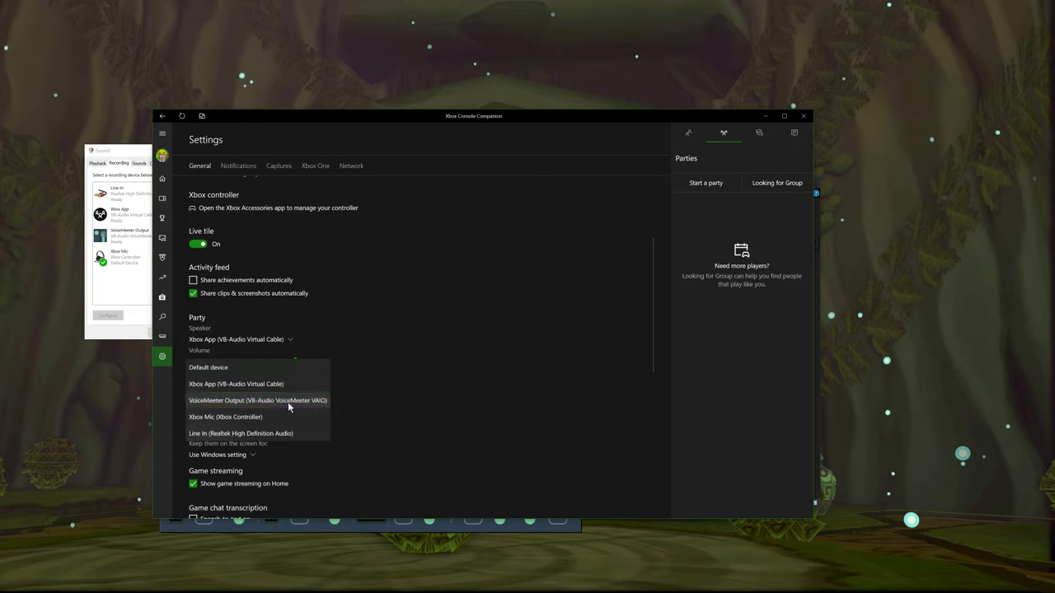
click(274, 400)
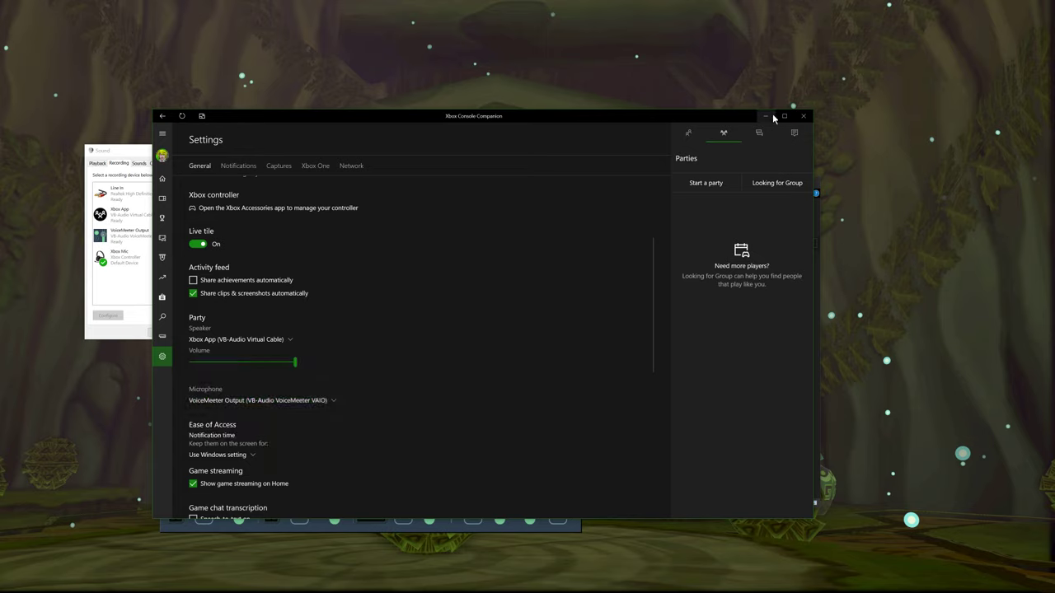
Step: Start a party, leave it, decline the rating prompt, and close Xbox Console Companion
click(712, 185)
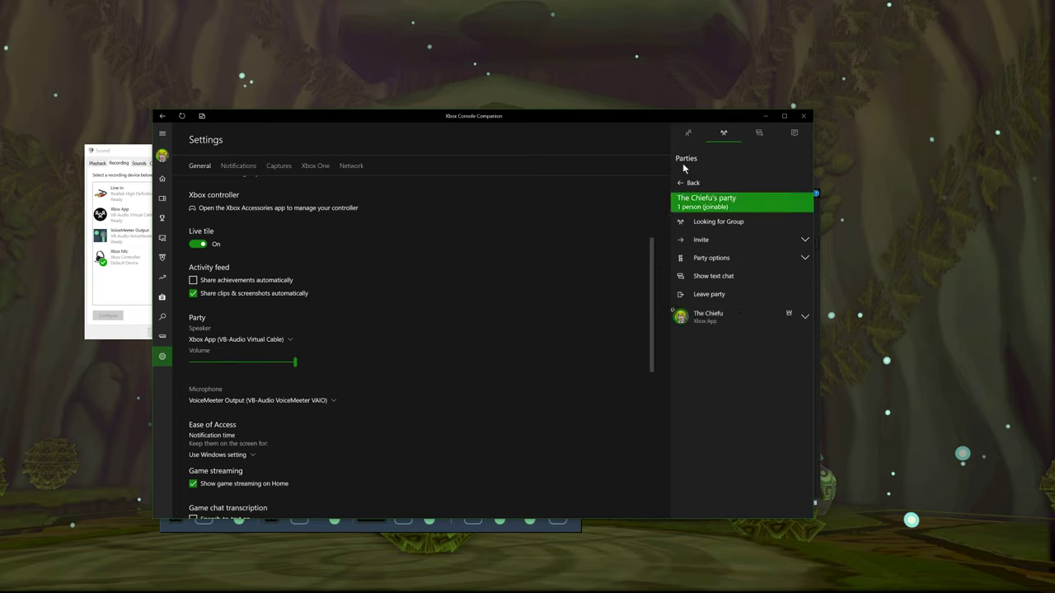
click(702, 295)
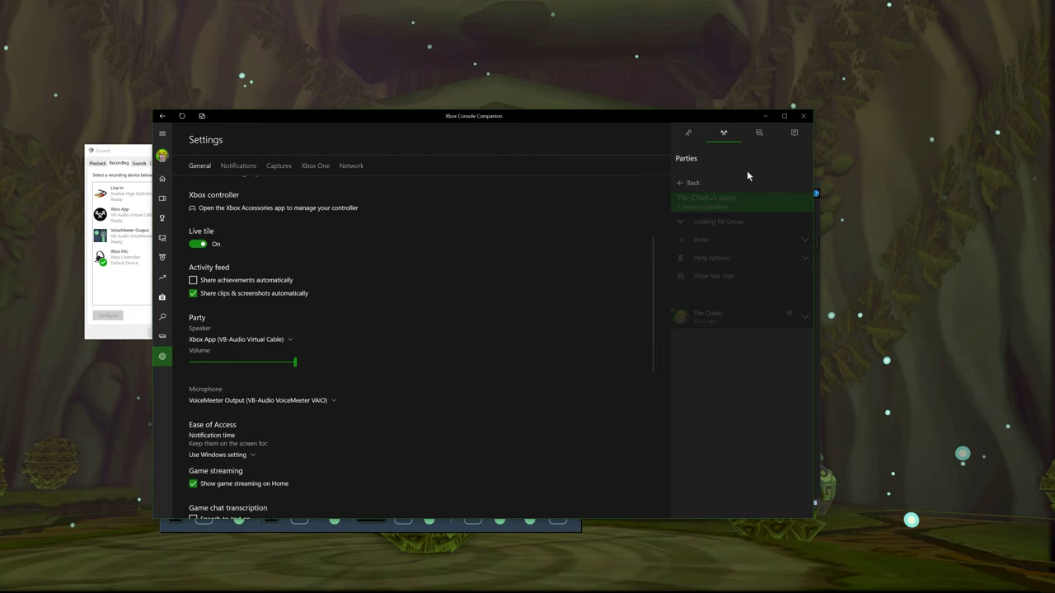
click(482, 393)
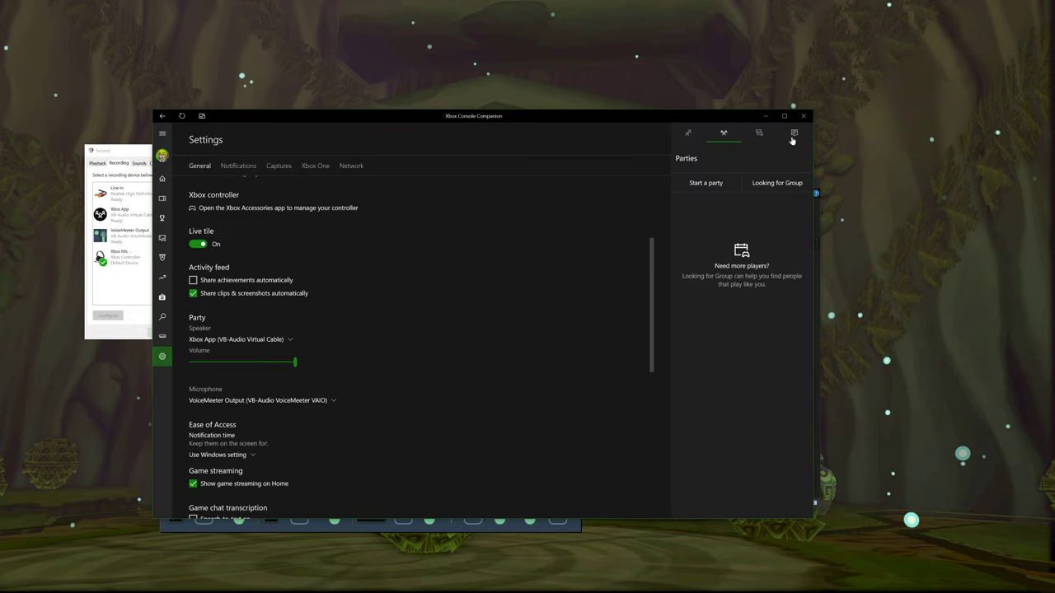
click(802, 117)
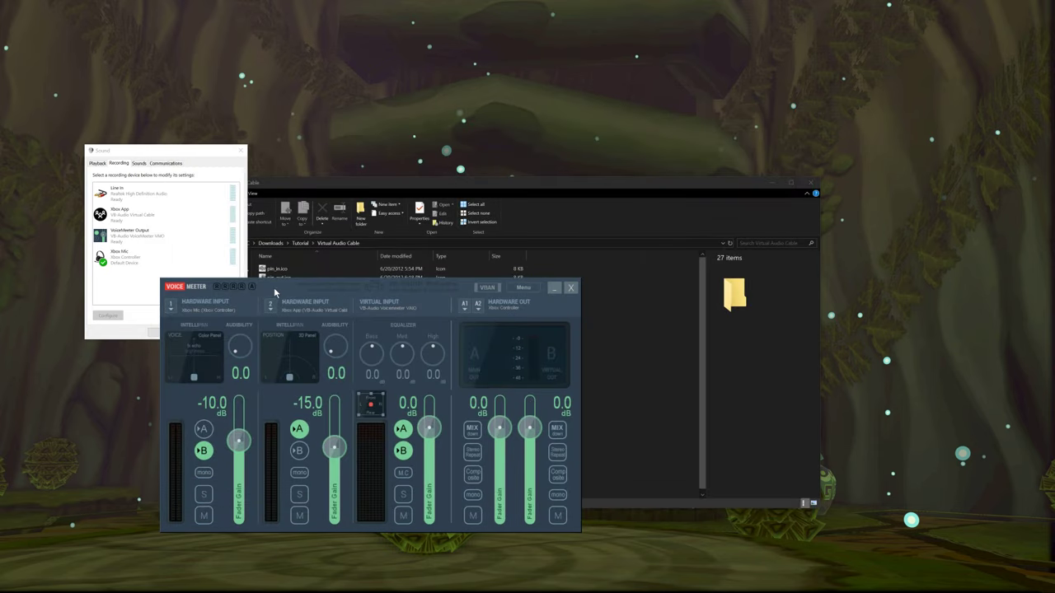
Step: Set Voicemeeter's A1 output to KS: Xbox Controller, dismiss the error, and select the Xbox Mic recording device
drag(277, 287, 271, 289)
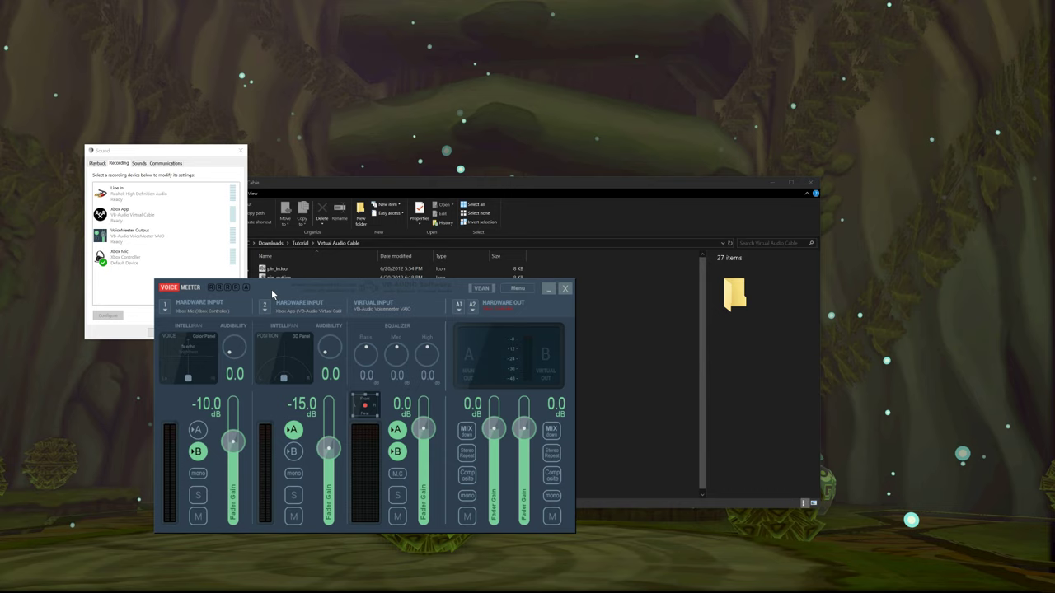
click(471, 304)
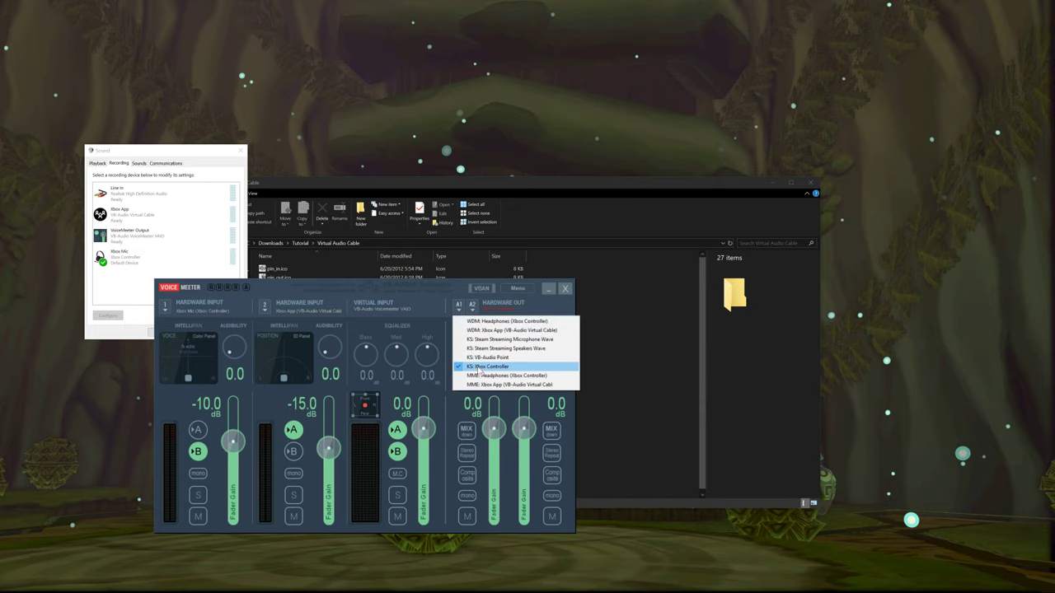
click(479, 375)
click(590, 343)
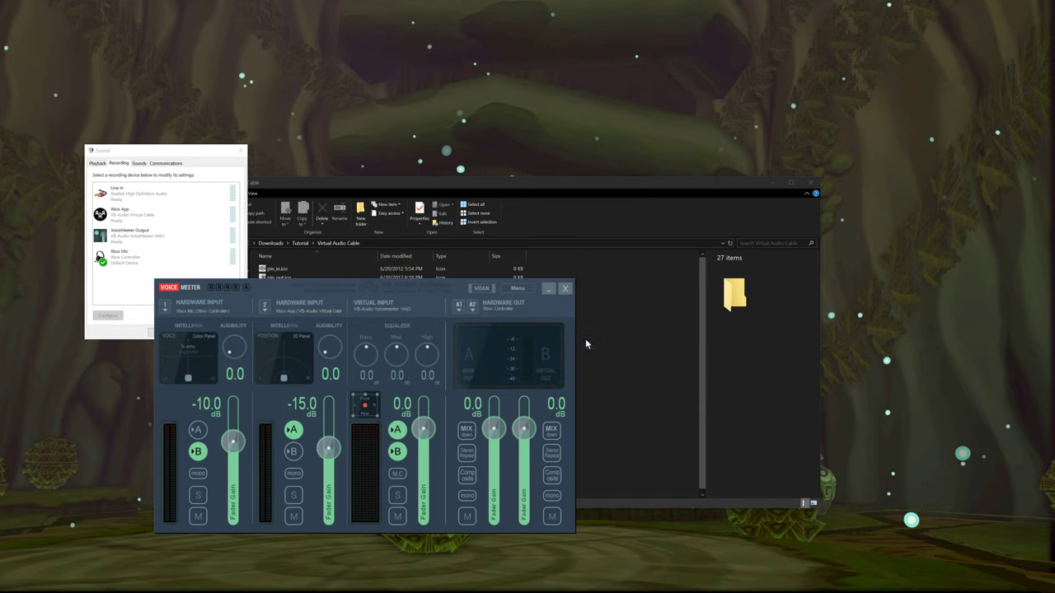
click(130, 235)
click(150, 257)
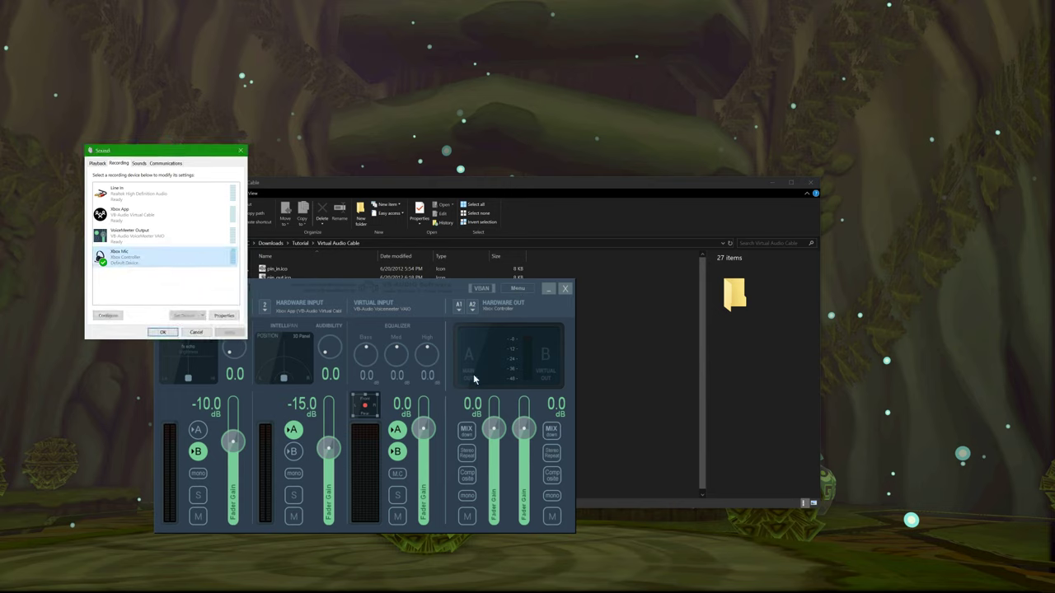
Step: Check the second hardware input's device list in Voicemeeter, leaving it unchanged
drag(273, 289, 218, 166)
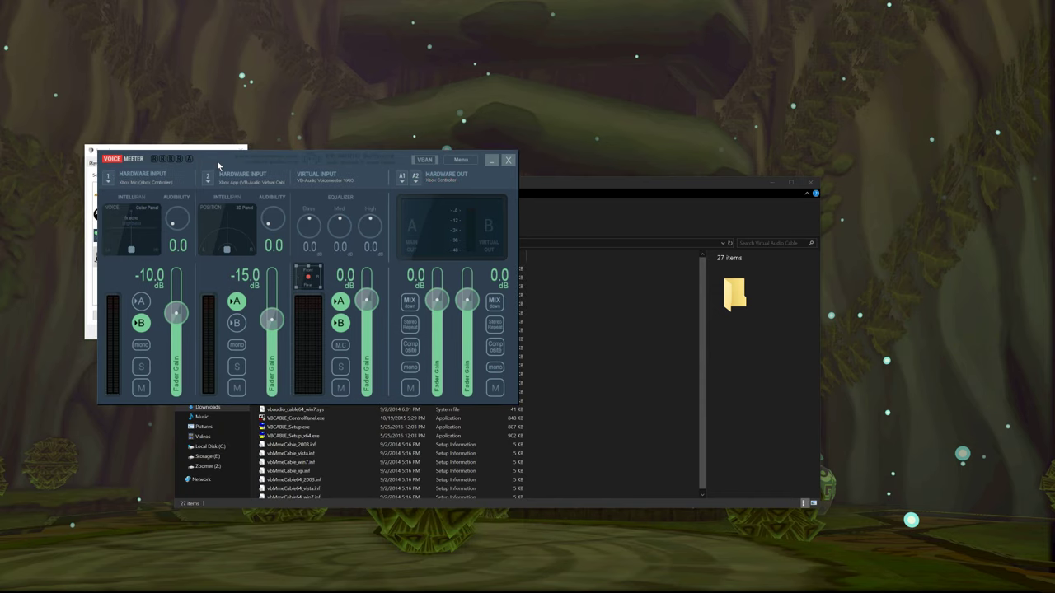
click(212, 183)
click(227, 183)
Step: Run VoxalVoiceChanger.exe from the Tutorial folder and dismiss the vxsetup.exe download prompt
click(587, 205)
key(alt+Up)
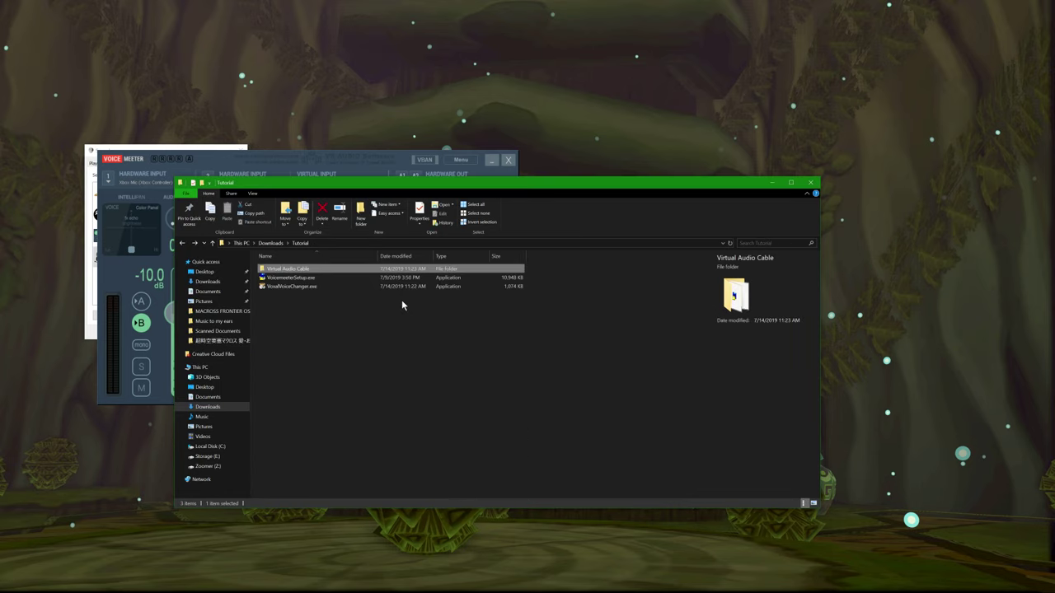
double_click(296, 286)
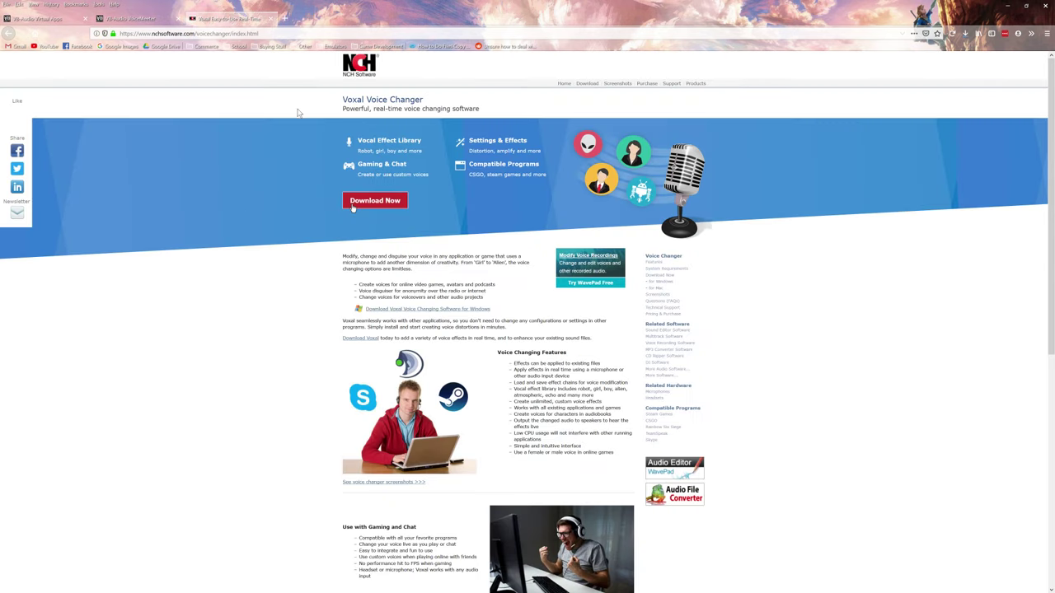
drag(363, 99, 405, 100)
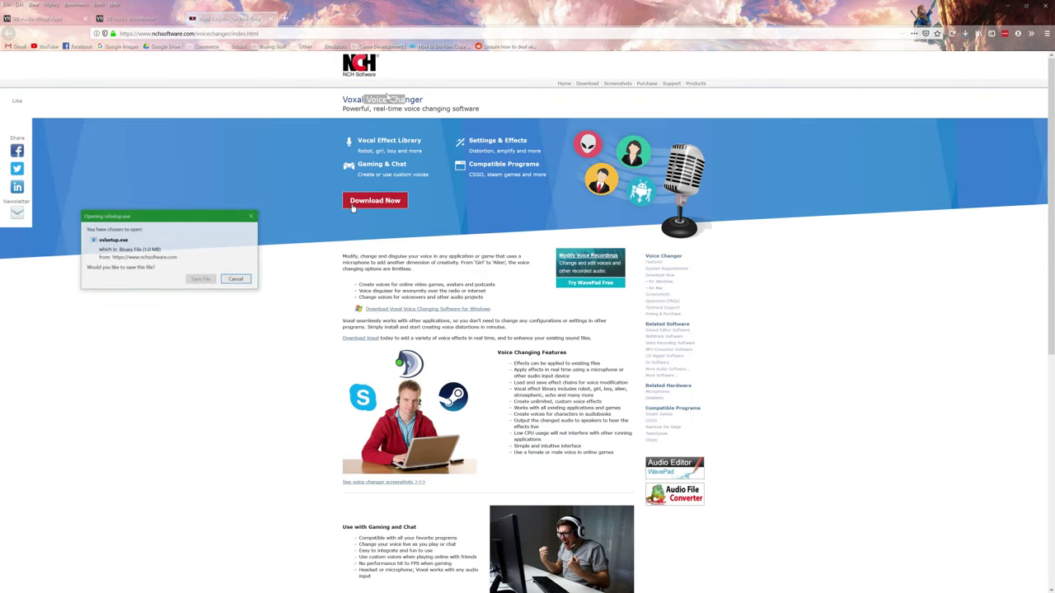
click(239, 276)
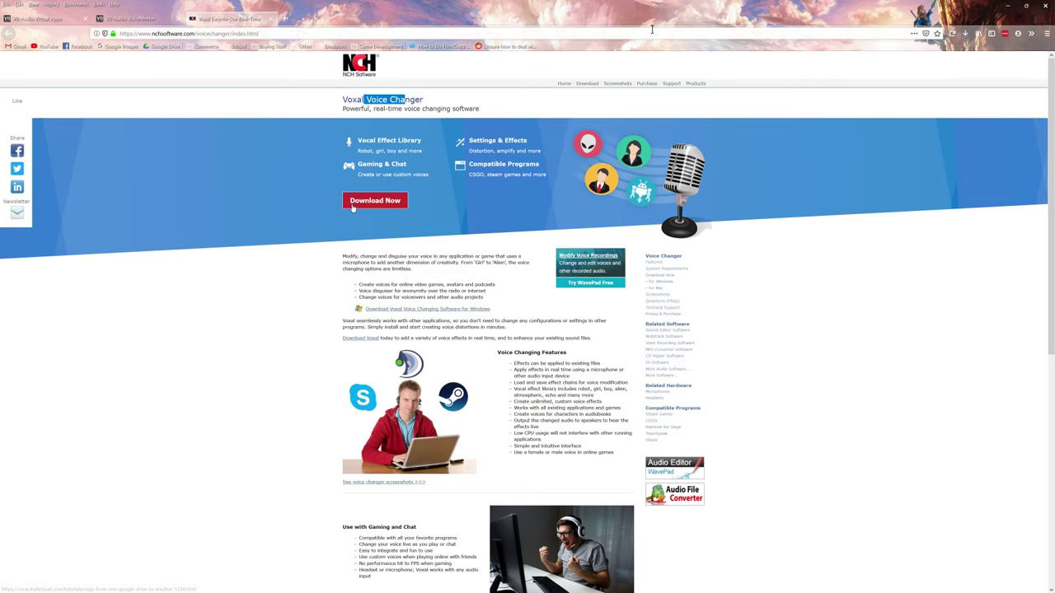
Step: Accept the Voxal licence terms and install Voxal Voice Changer
click(1007, 7)
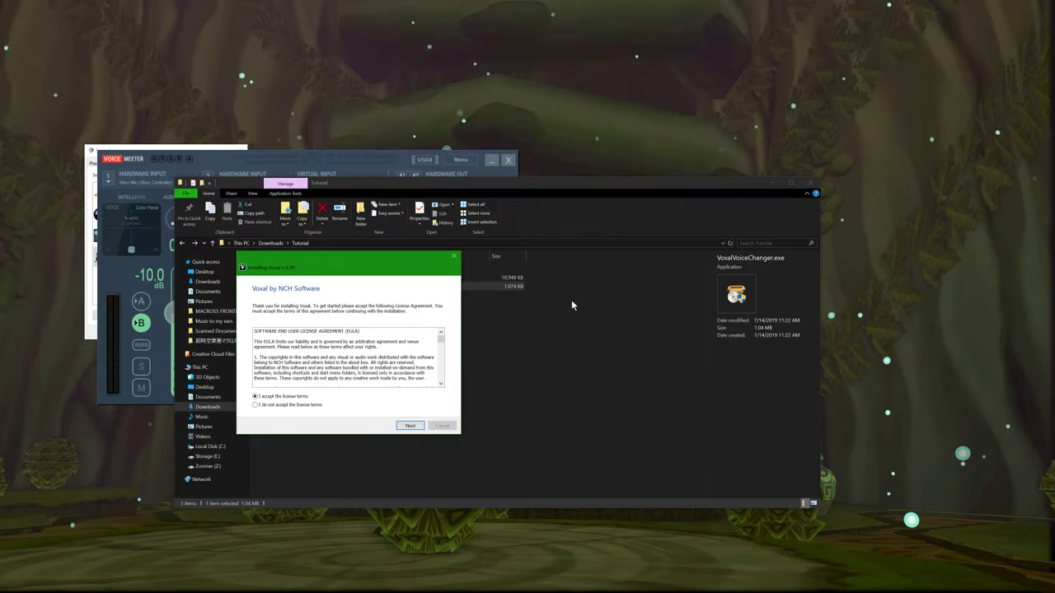
click(410, 425)
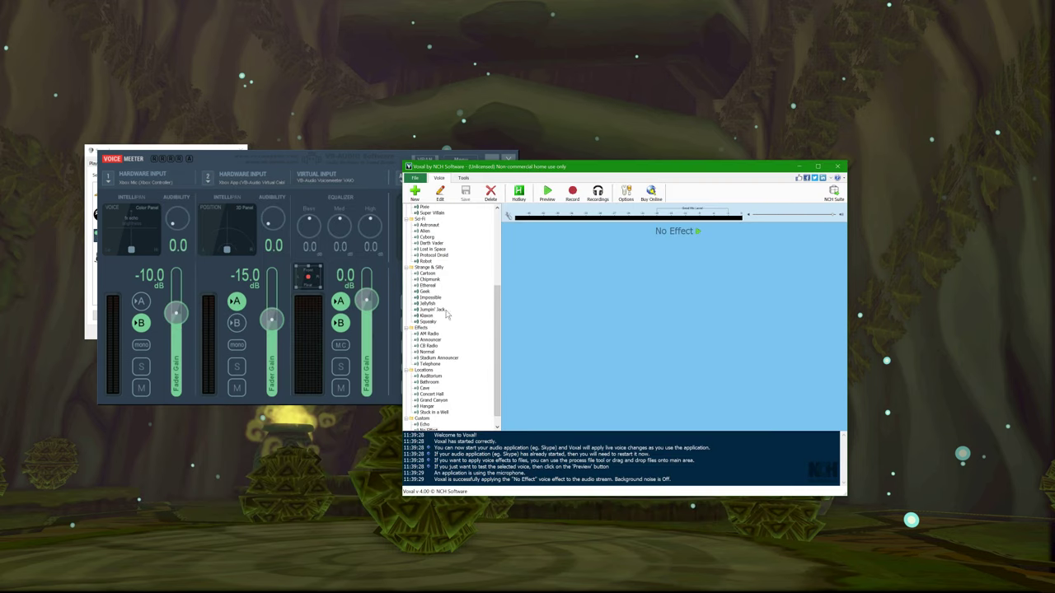
Step: Apply the Jumpin' Jack voice in Voxal, then switch back to No Effect
scroll(453, 330, down, 1)
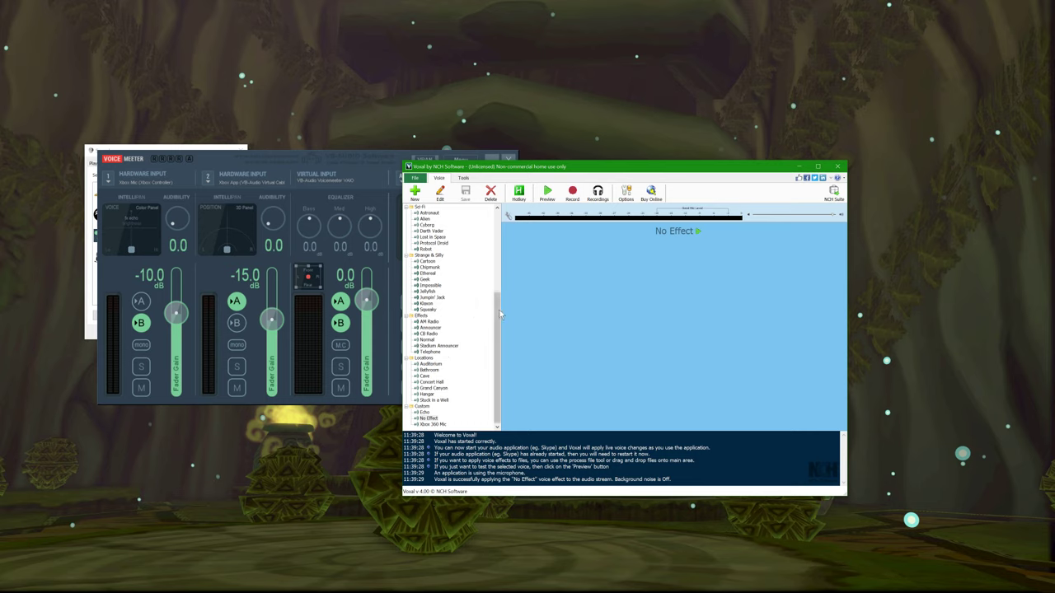
click(430, 297)
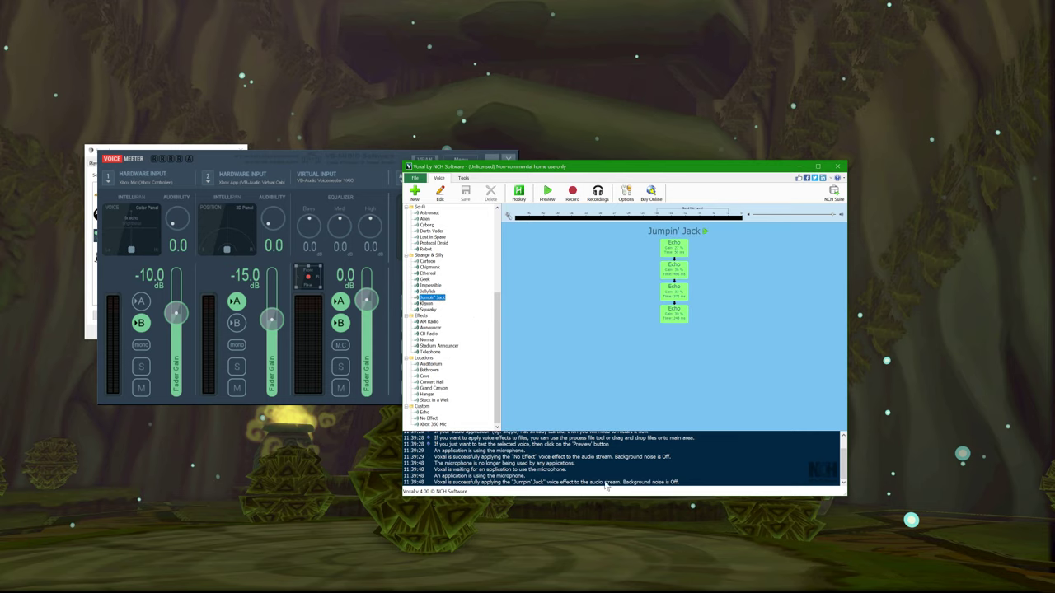
click(511, 347)
click(428, 418)
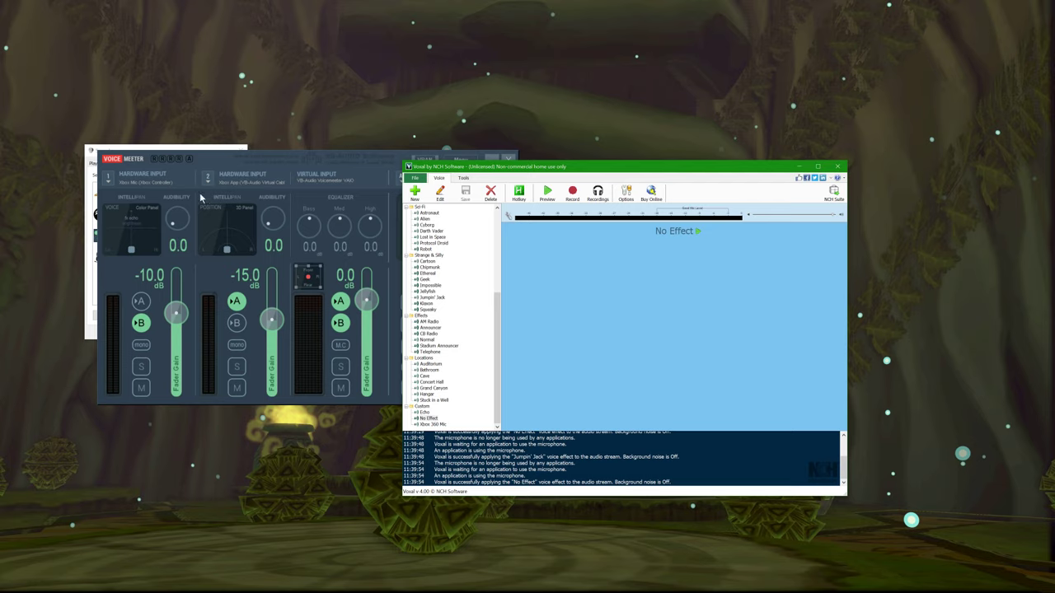
Step: Reposition the Voicemeeter and Voxal windows, leaving the mixer in front
drag(215, 164, 200, 215)
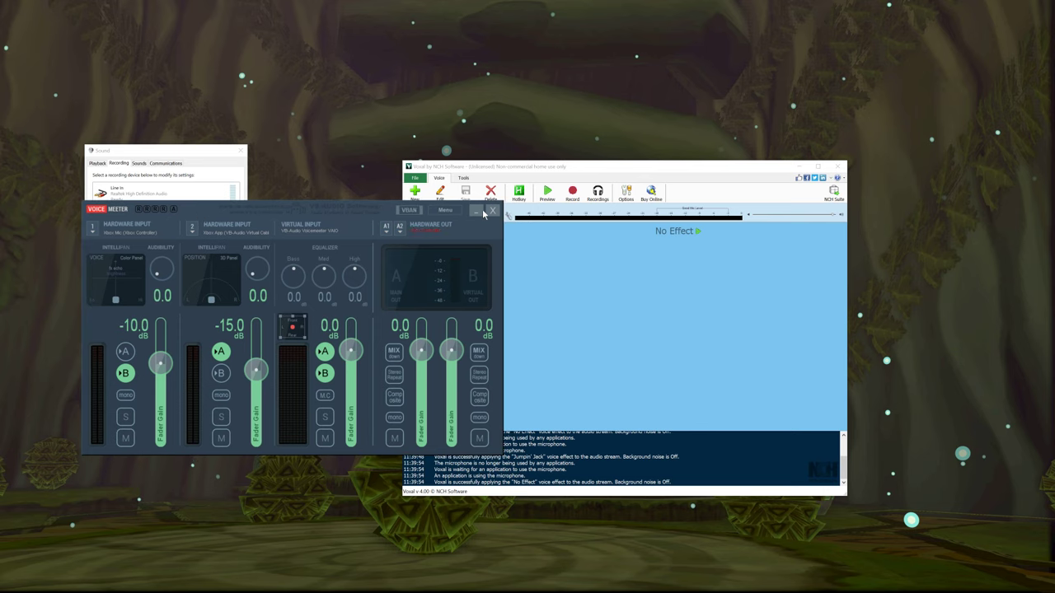
click(600, 310)
drag(482, 171, 476, 156)
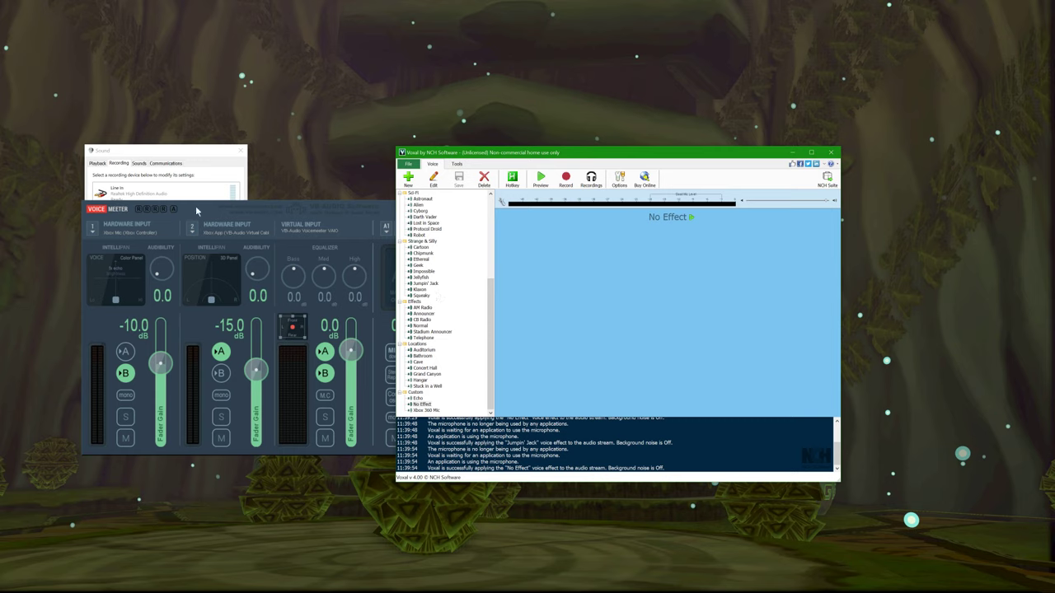
drag(196, 211, 193, 218)
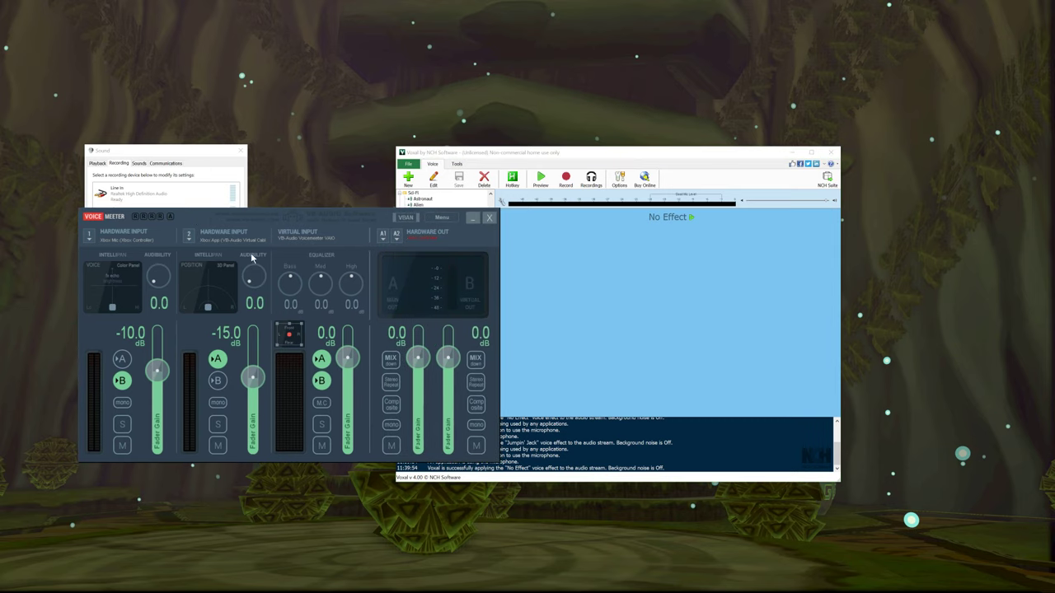
Step: Shut down Voicemeeter from its menu, then test Voxal's Echo voice and restore No Effect
click(441, 219)
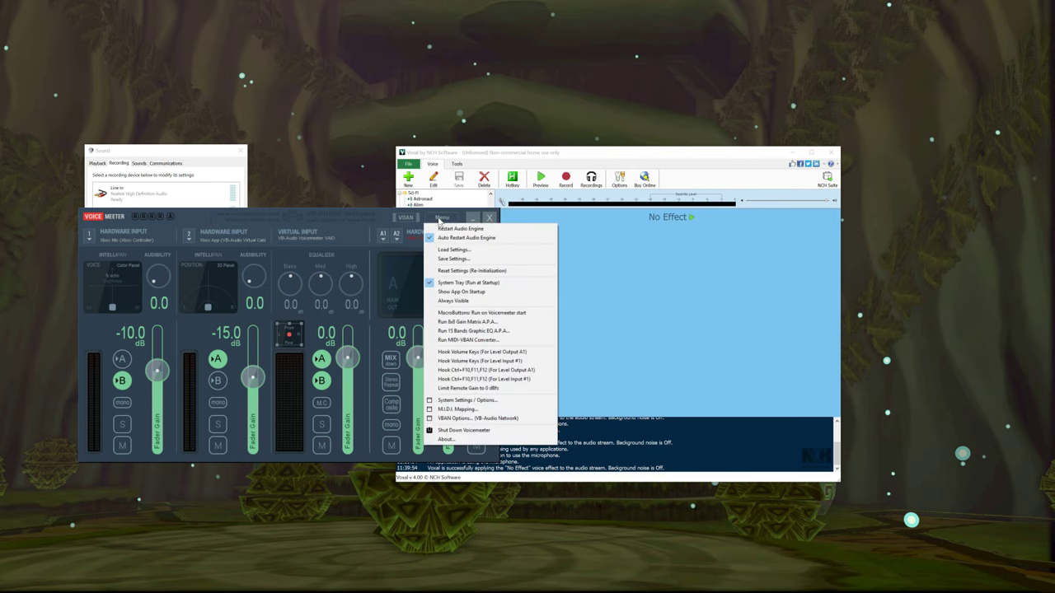
click(449, 430)
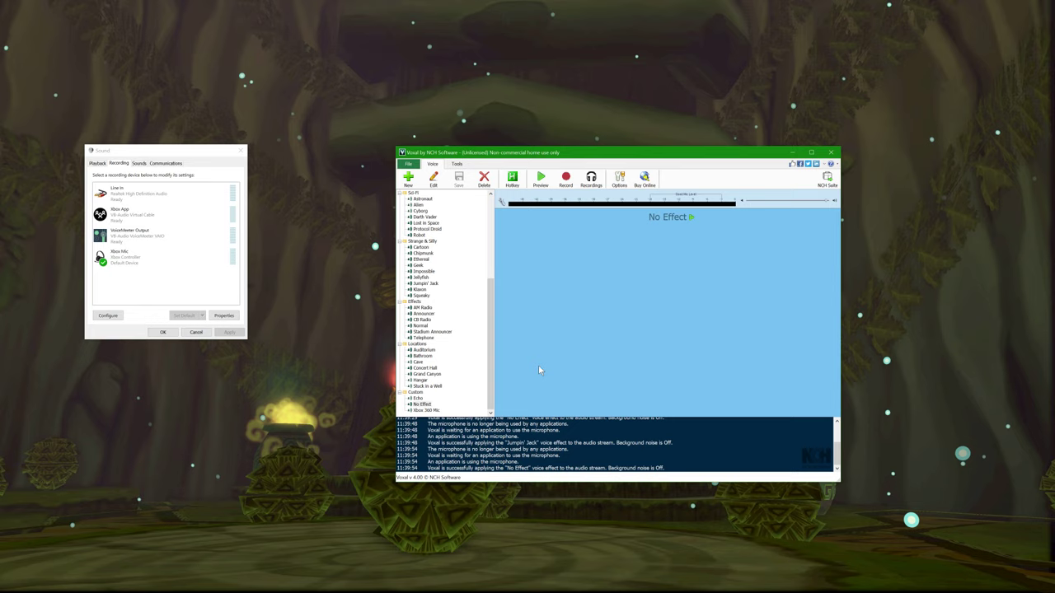
click(418, 399)
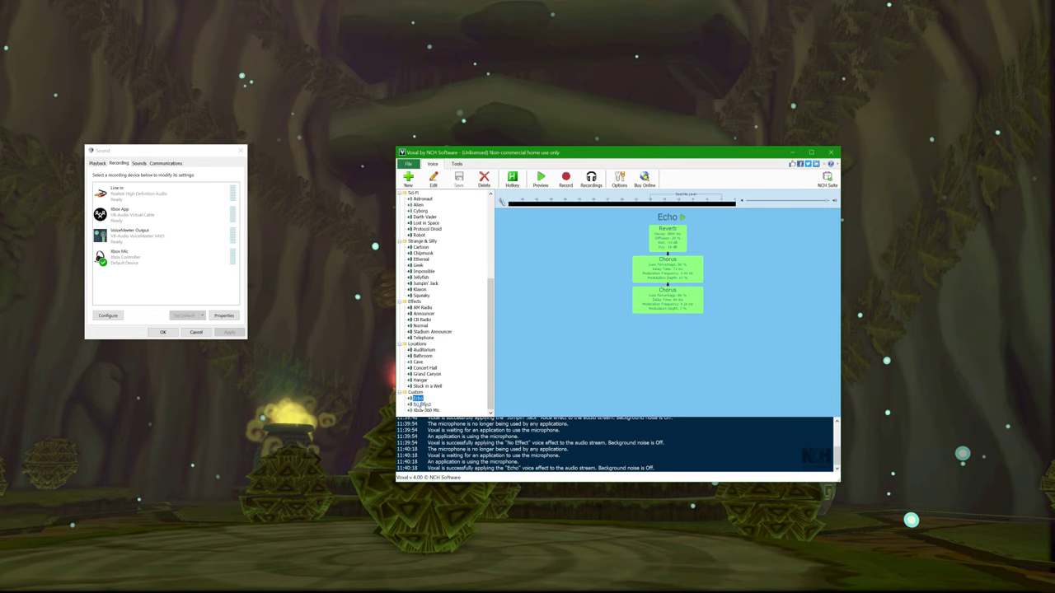
click(420, 405)
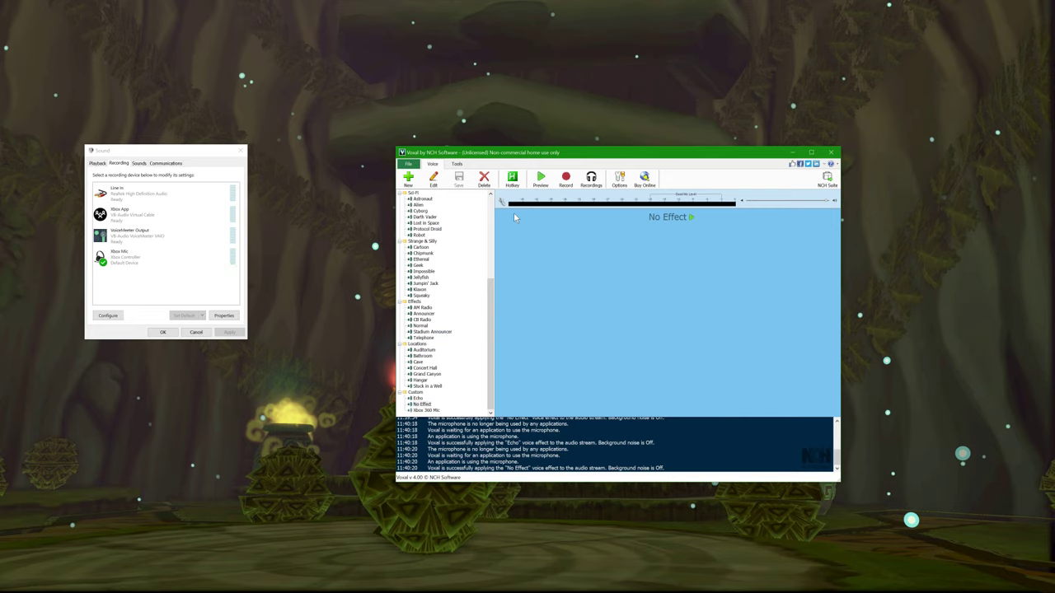
drag(475, 155, 423, 150)
Step: Dismiss Voicemeeter's 'Output Device not Working' error and nudge the mixer slightly left
key(alt+Tab)
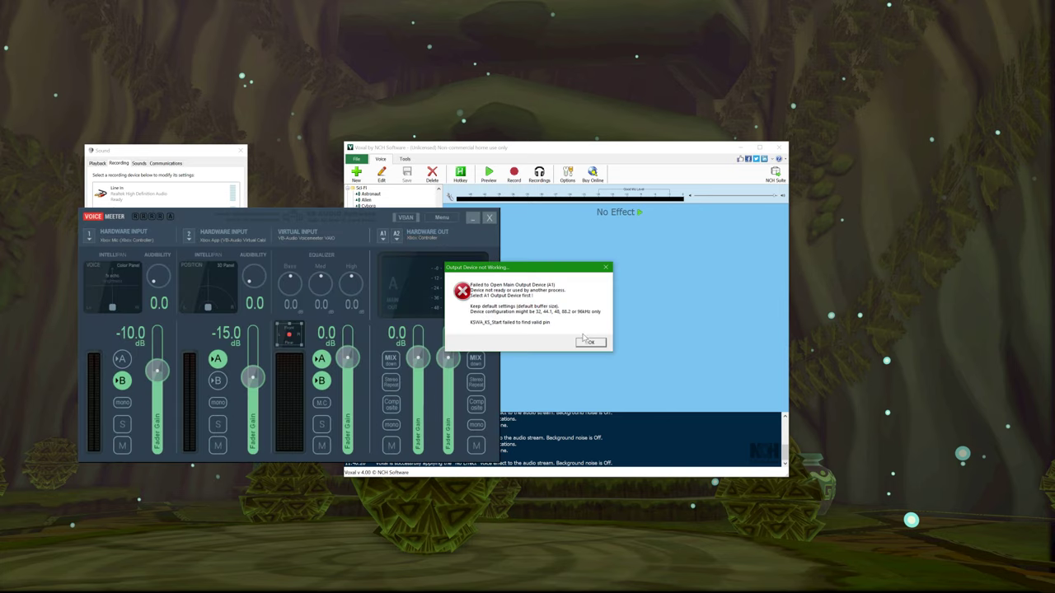
click(591, 343)
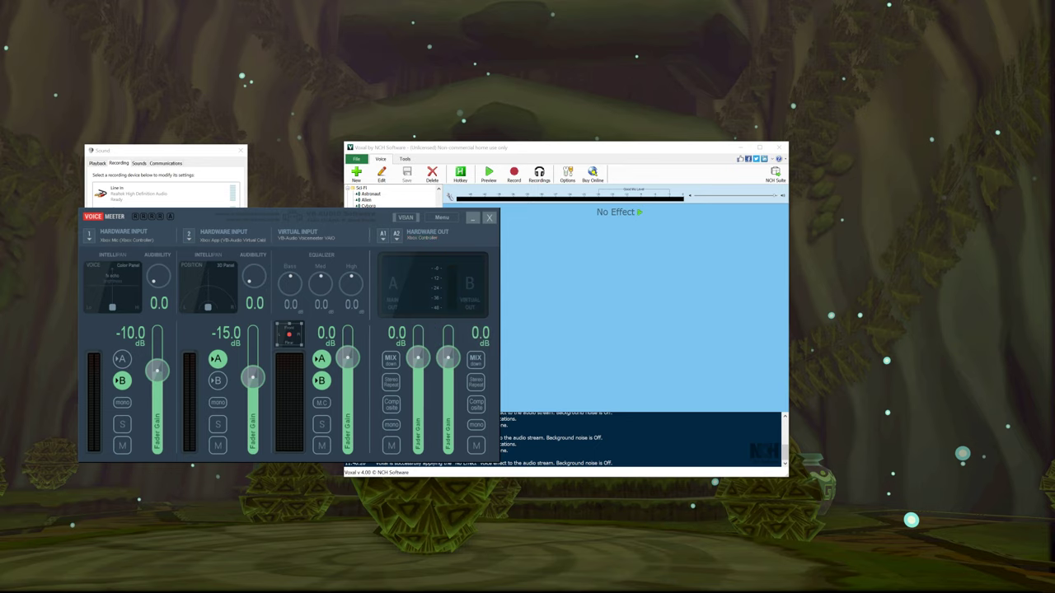
drag(211, 227, 199, 231)
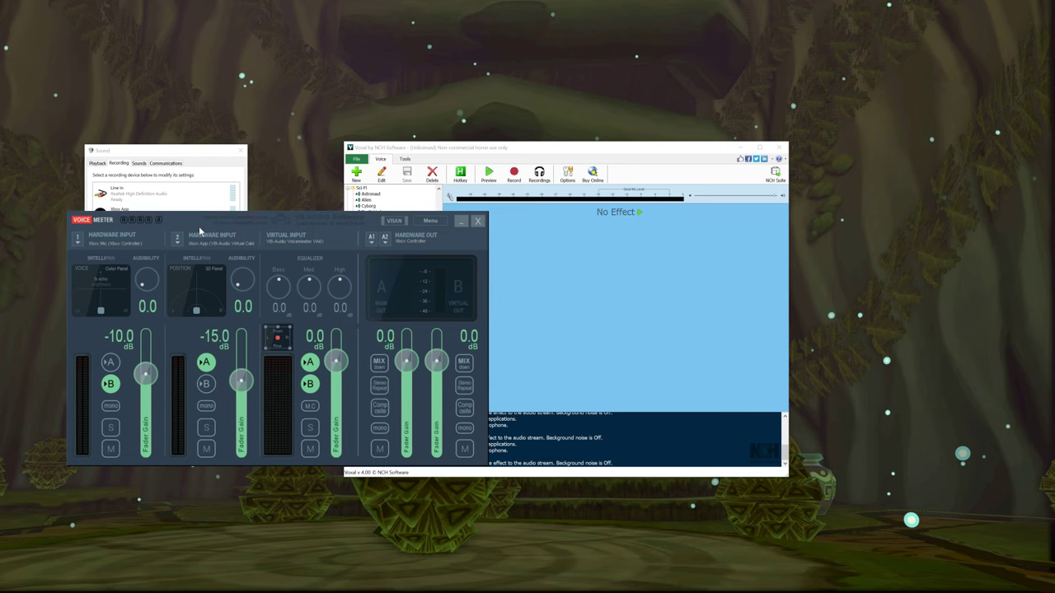
Step: Shift Voxal to the right and place the Voicemeeter mixer beside it
drag(524, 148, 582, 159)
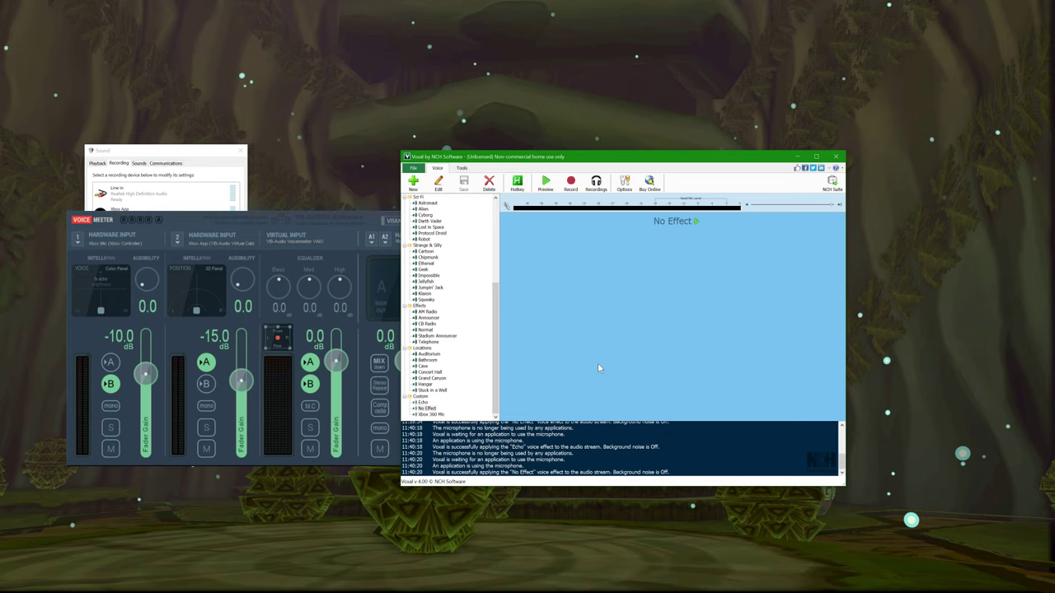
drag(191, 232, 184, 241)
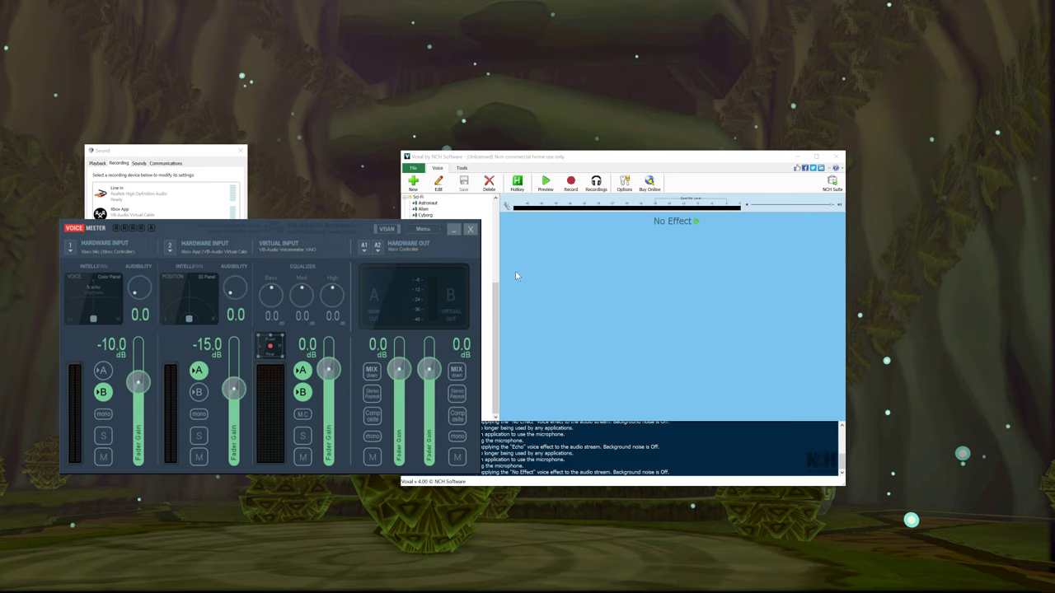
drag(535, 161, 594, 160)
drag(173, 232, 179, 205)
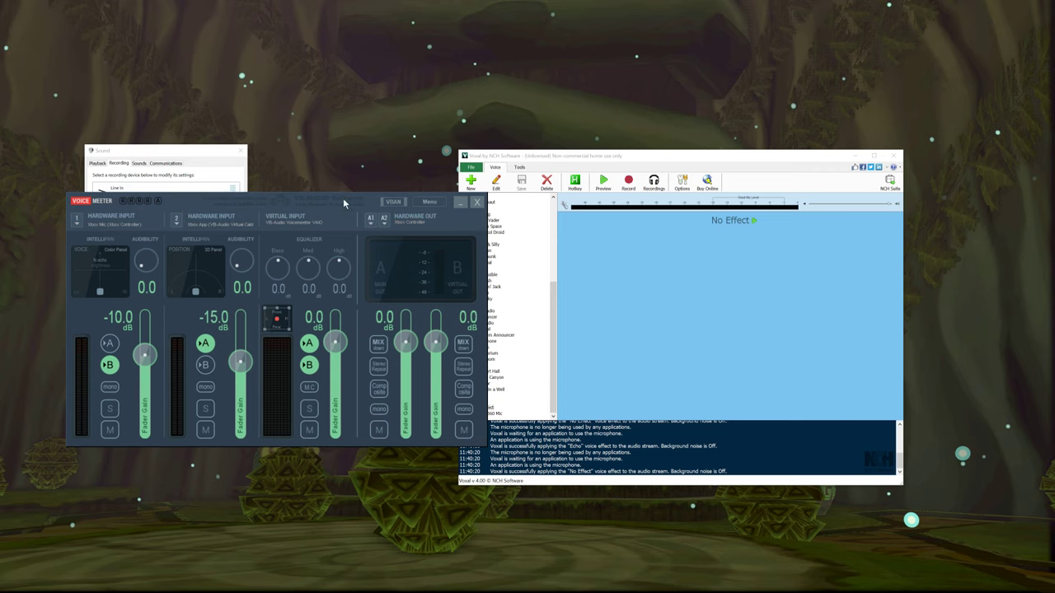
drag(592, 161, 622, 156)
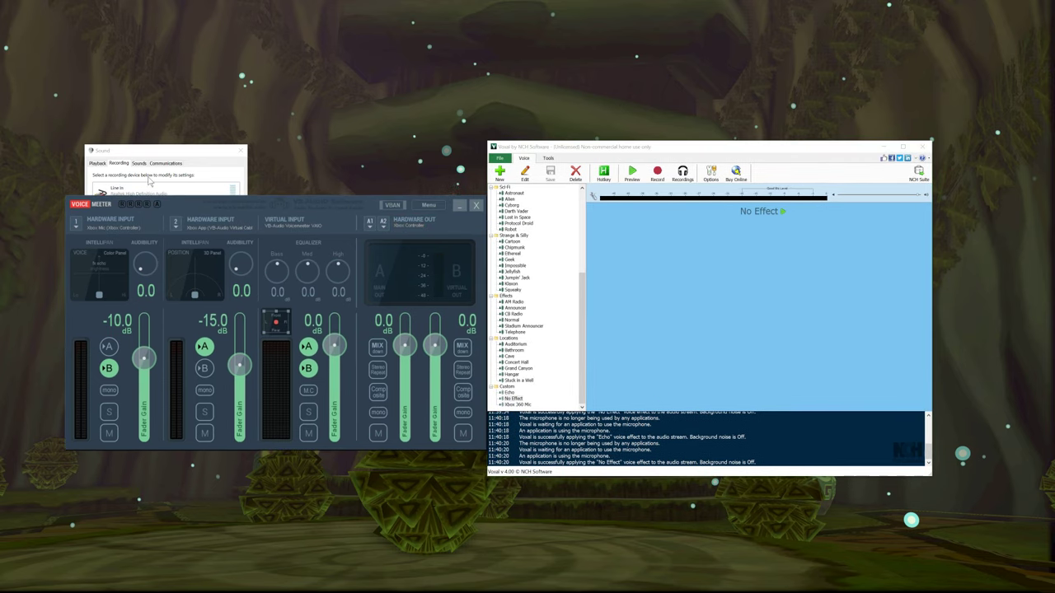
drag(180, 203, 167, 207)
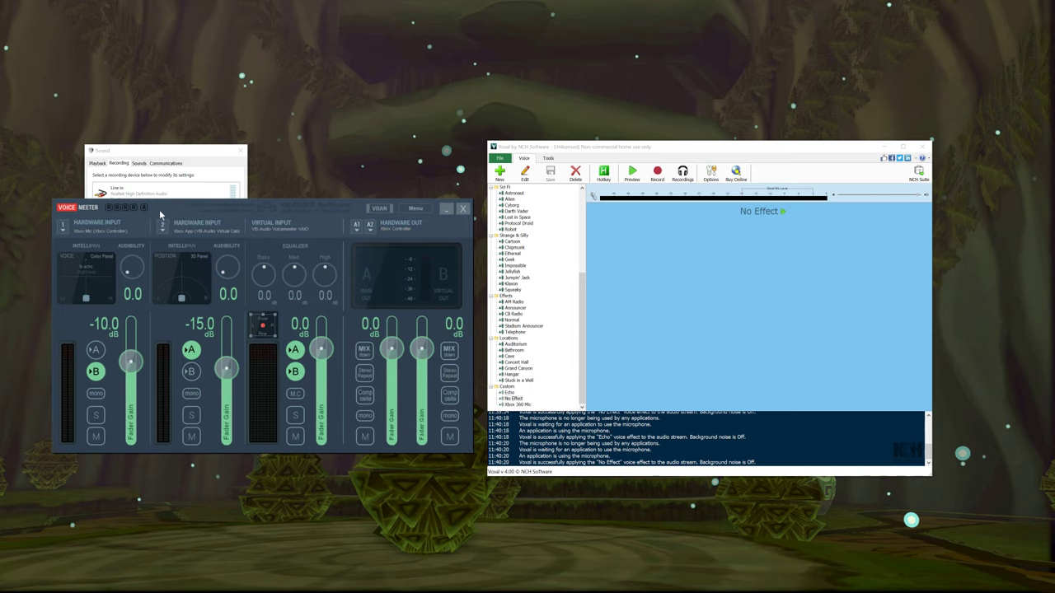
drag(162, 214, 159, 215)
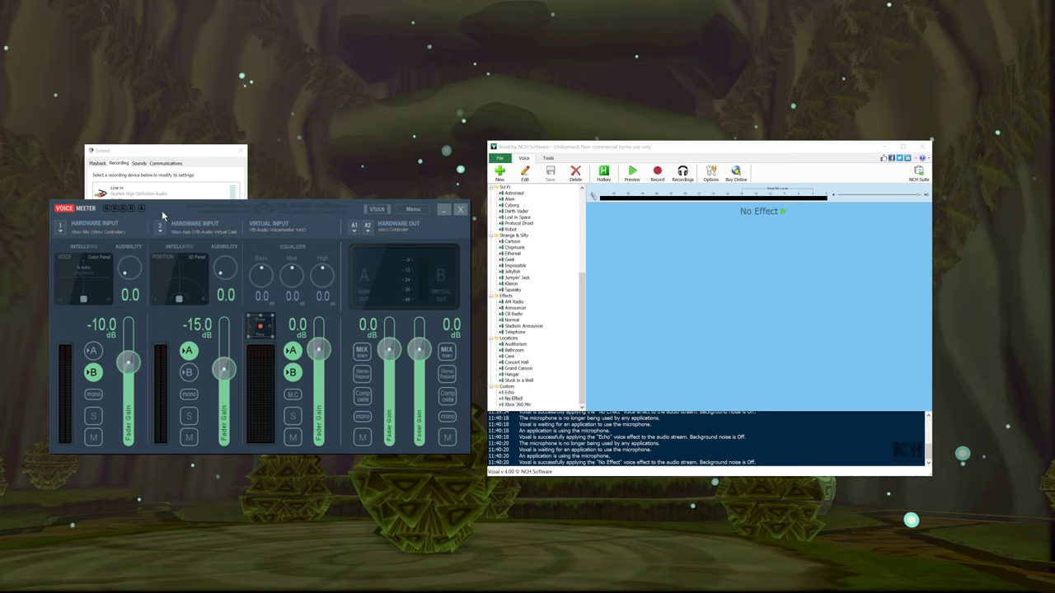
click(513, 399)
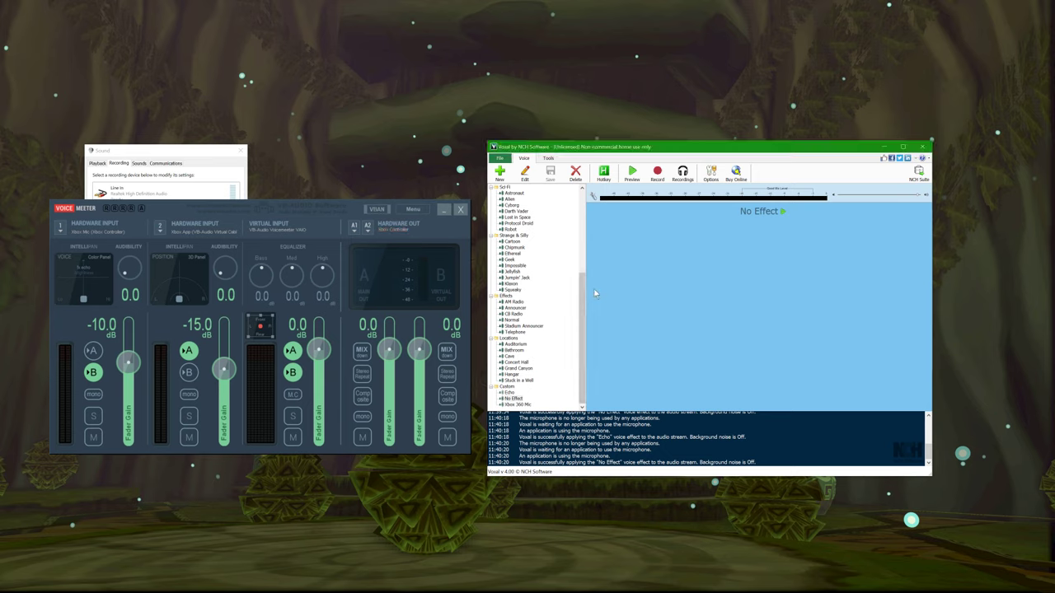
Step: Move the mixer lower and raise the Sound dialog's recording list above it
drag(172, 208, 161, 212)
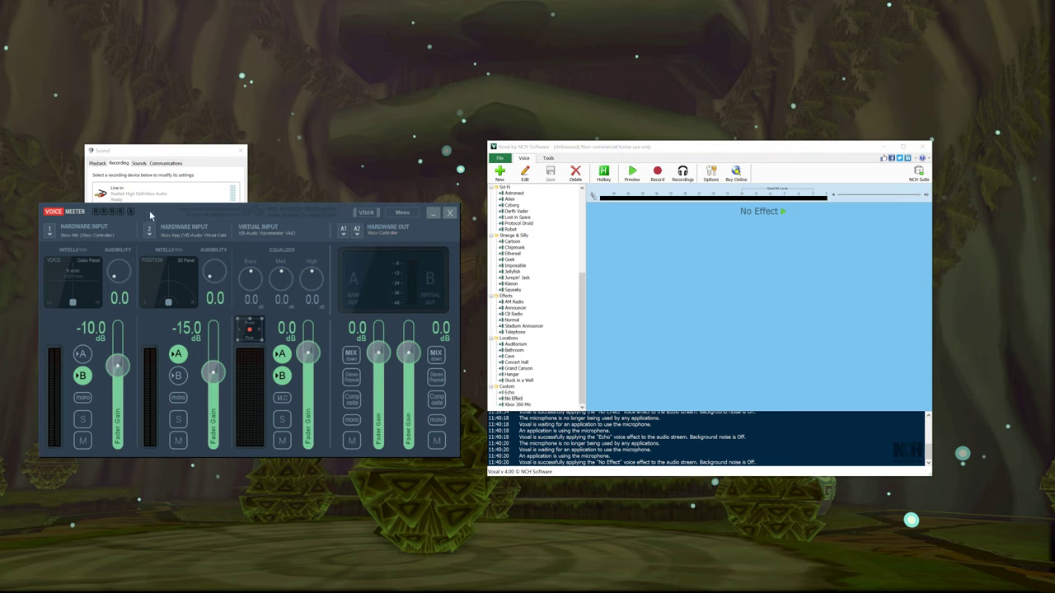
drag(151, 216, 162, 222)
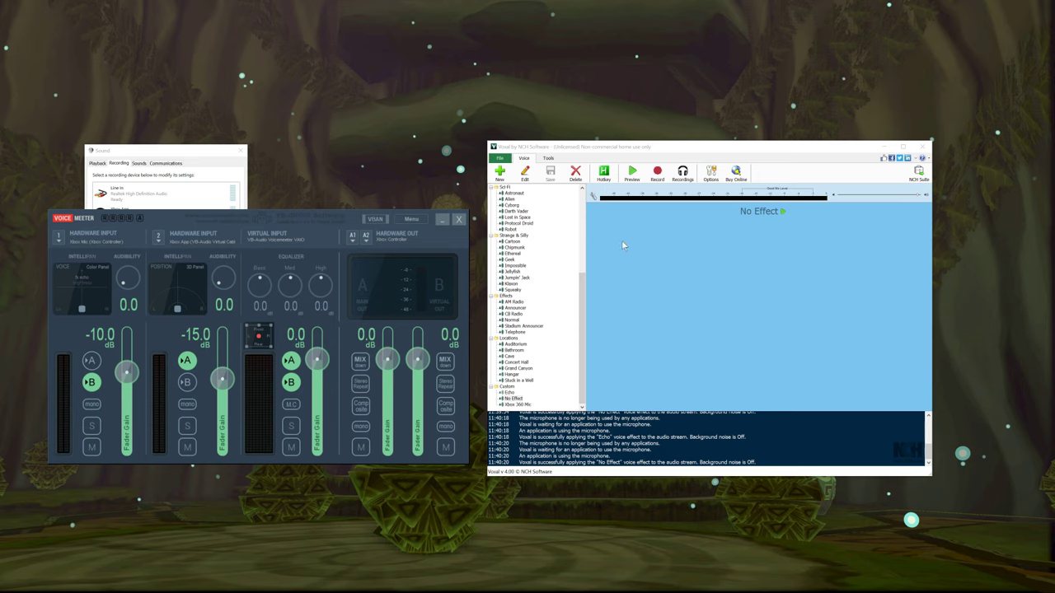
click(621, 240)
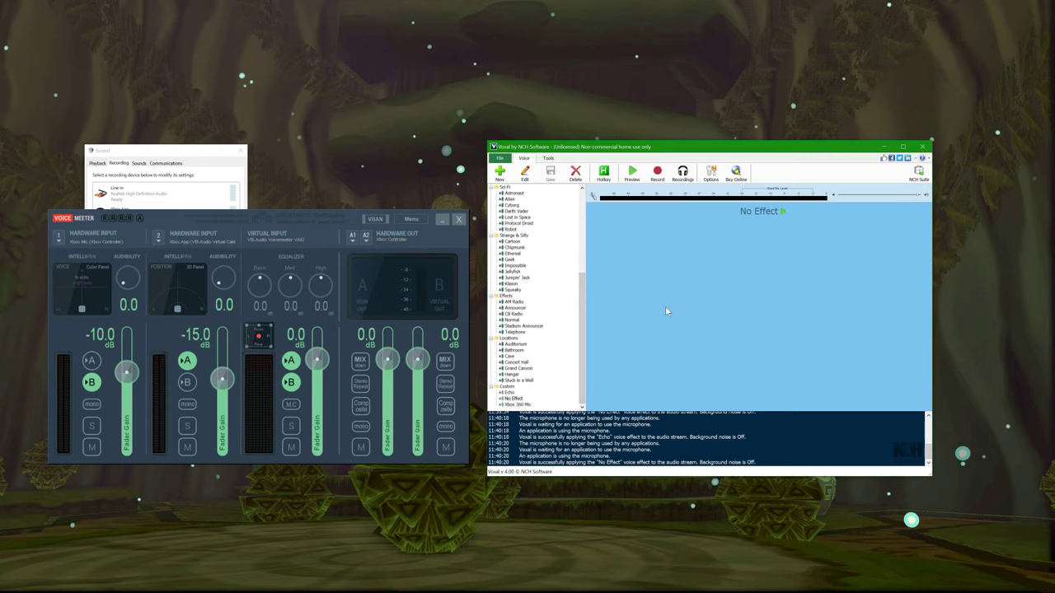
drag(664, 155, 658, 175)
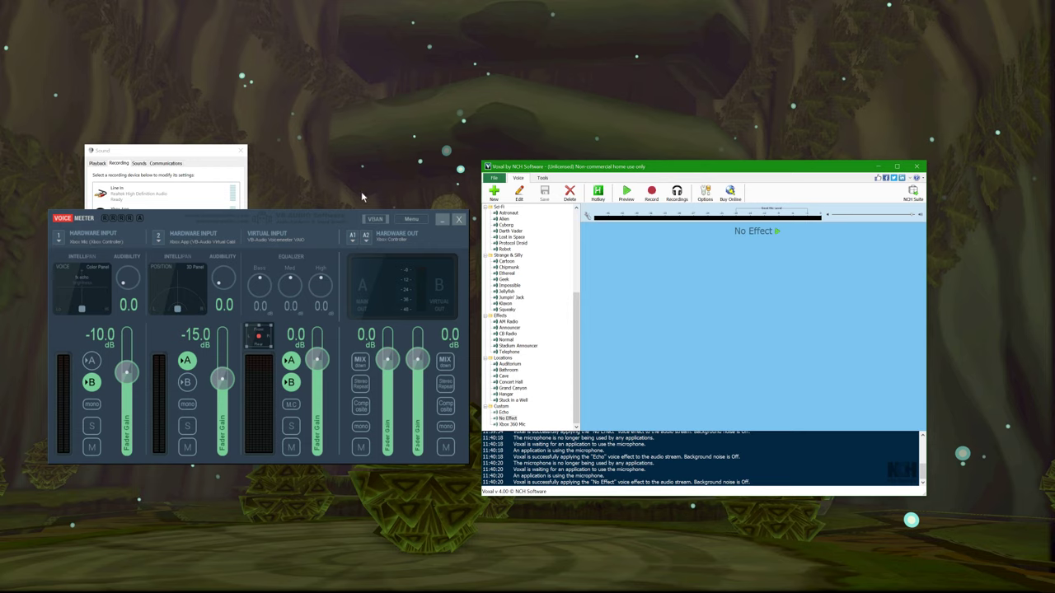
click(156, 219)
drag(157, 218, 152, 280)
drag(153, 153, 191, 70)
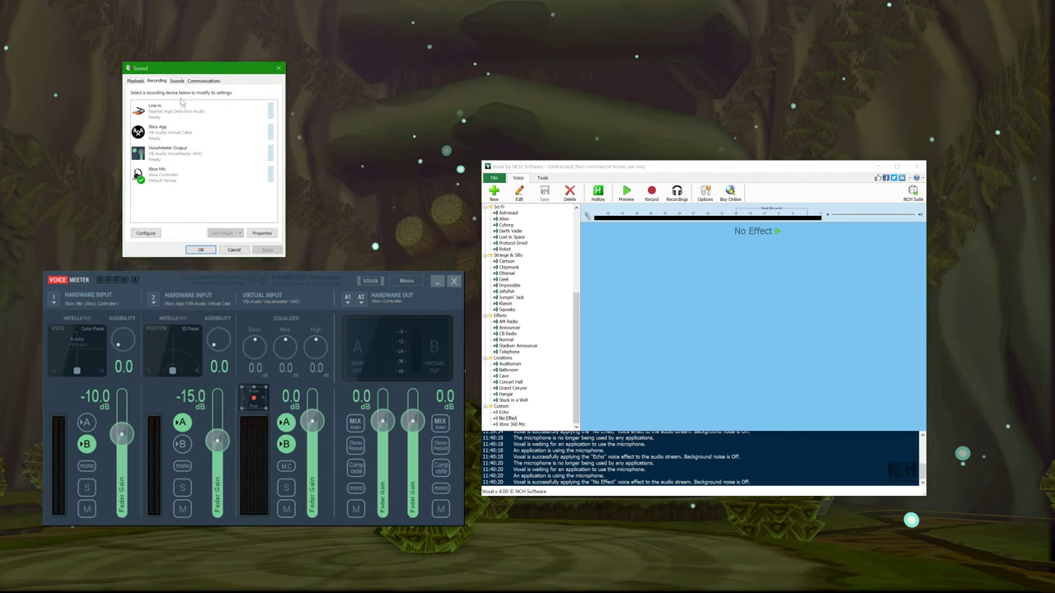
click(161, 270)
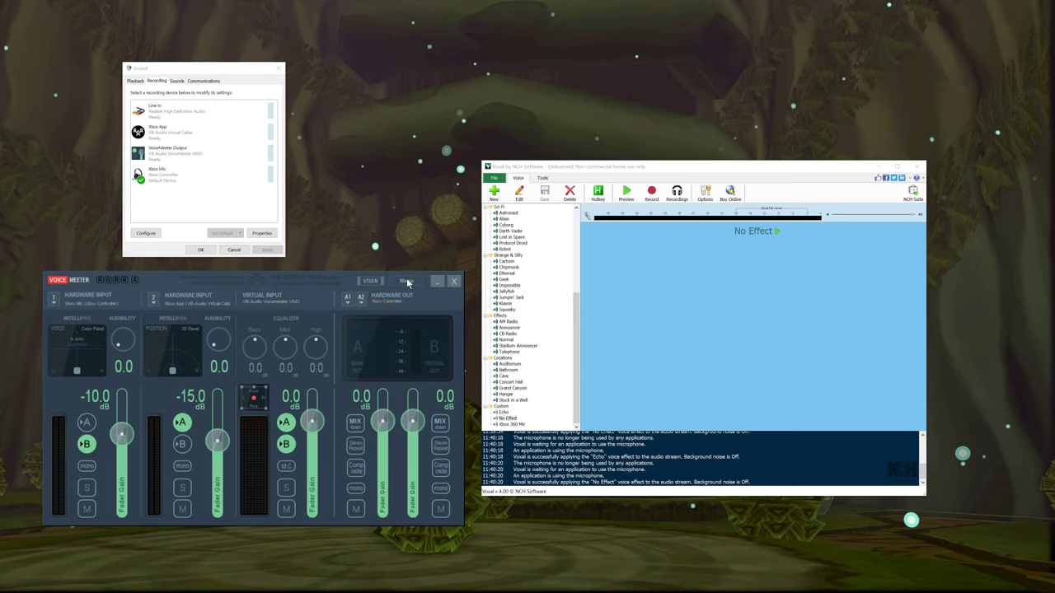
Step: Restart the Voicemeeter audio engine and dismiss the output-device error that follows
click(406, 281)
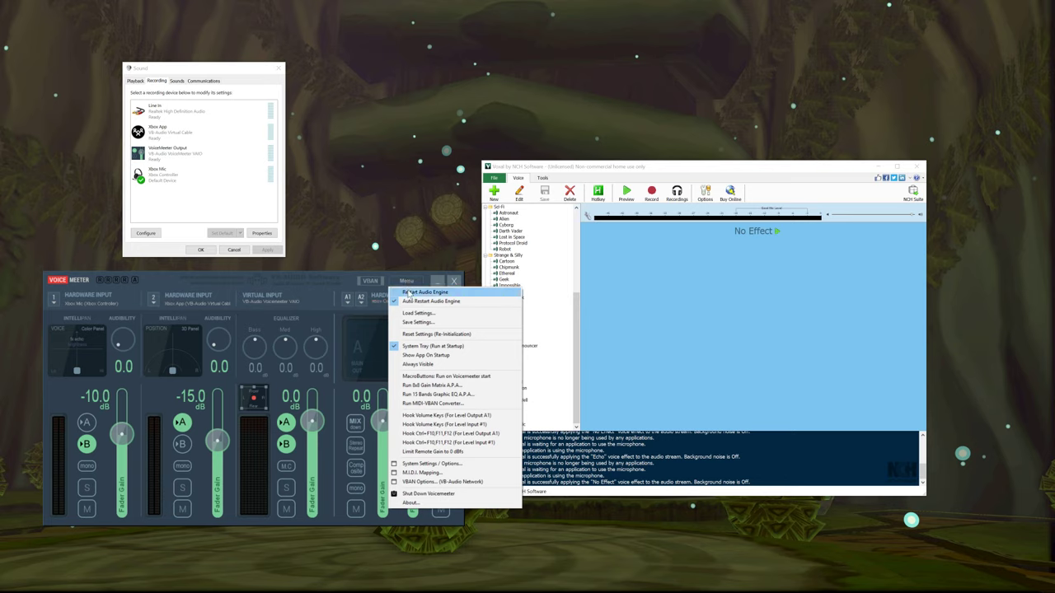
click(408, 294)
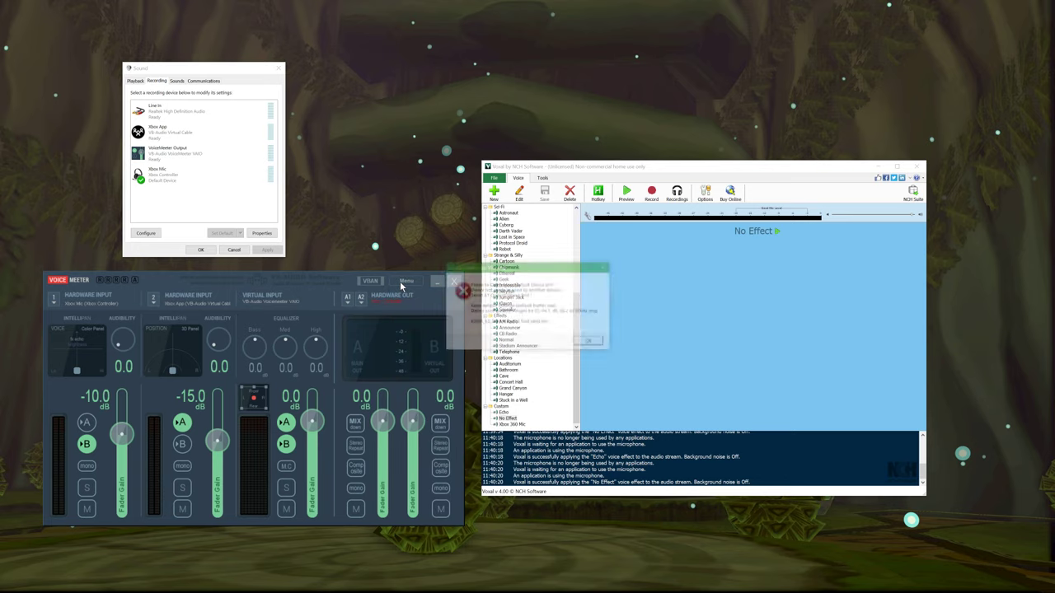
click(590, 342)
Step: Check the A1 hardware output list and the main menu without changing anything
click(347, 297)
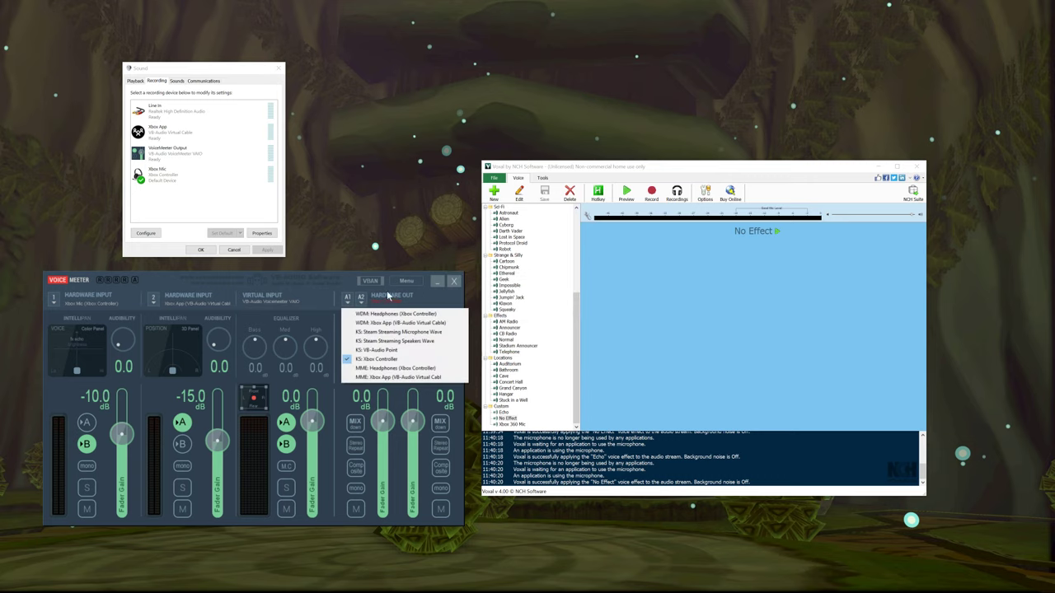
click(346, 293)
click(405, 284)
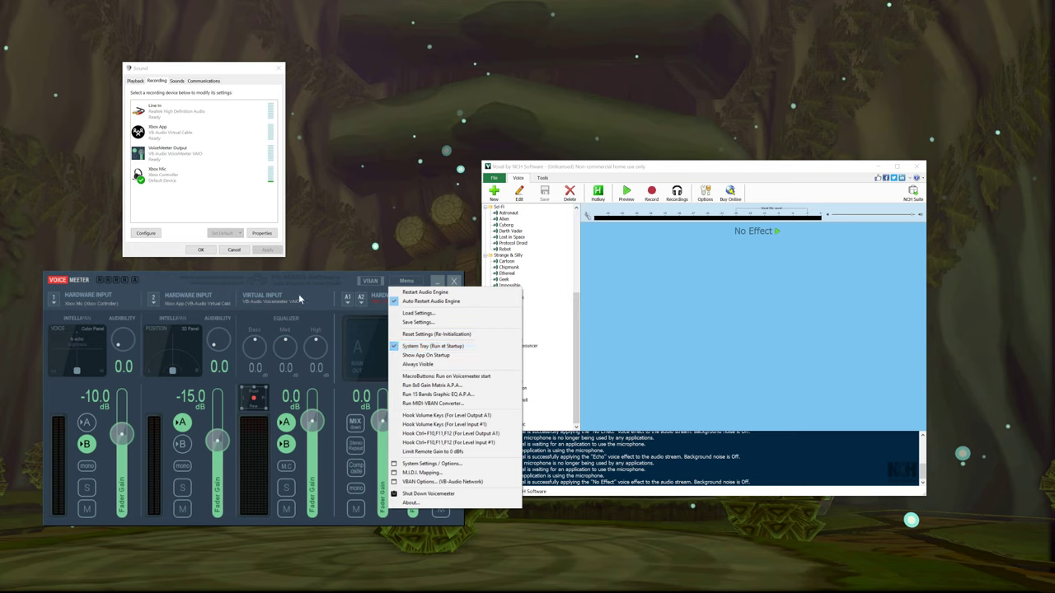
click(180, 274)
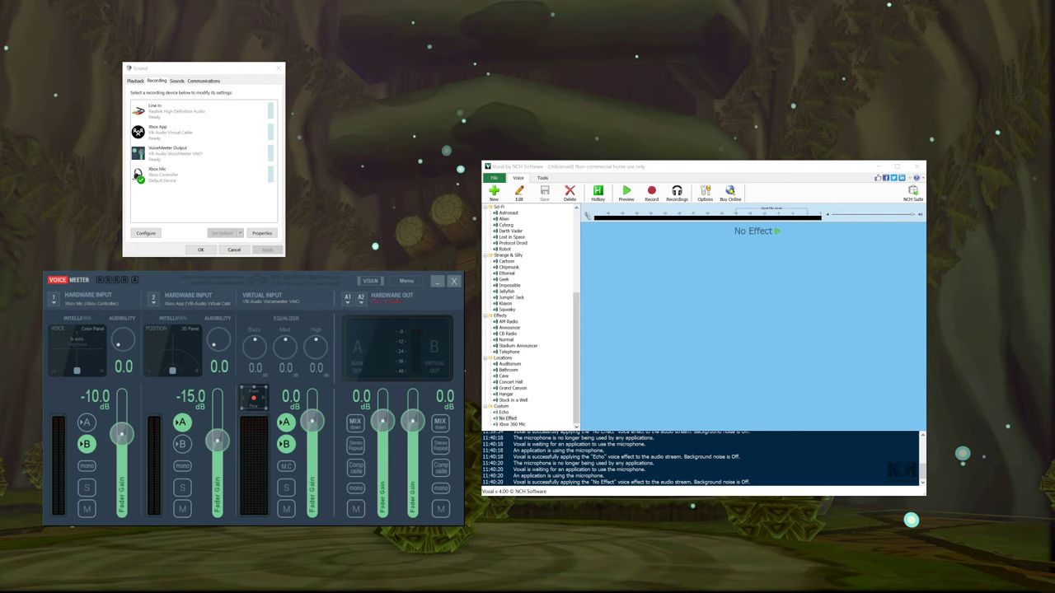
click(557, 366)
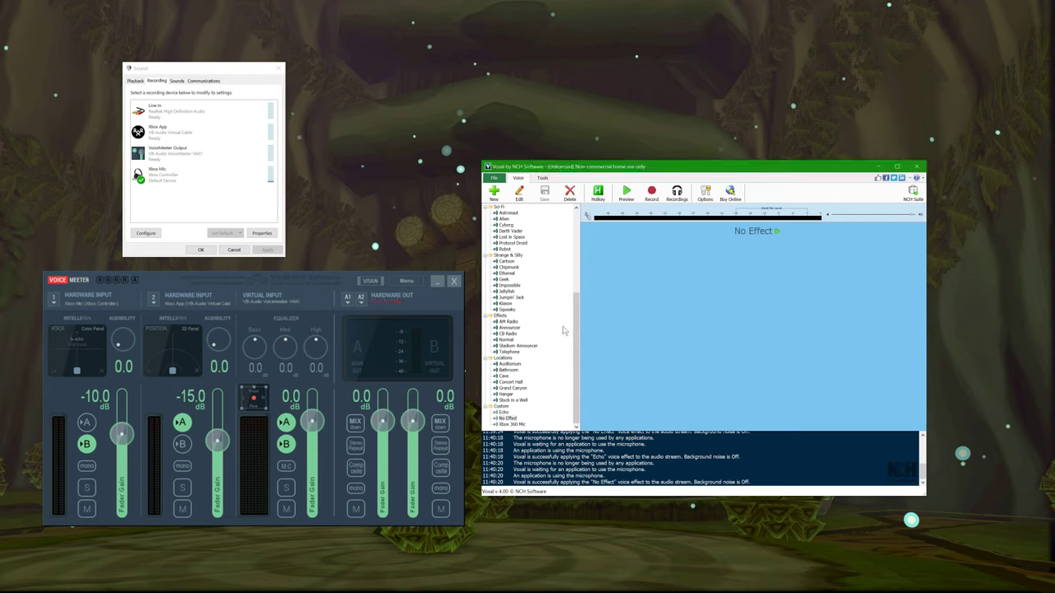
scroll(511, 397, up, 3)
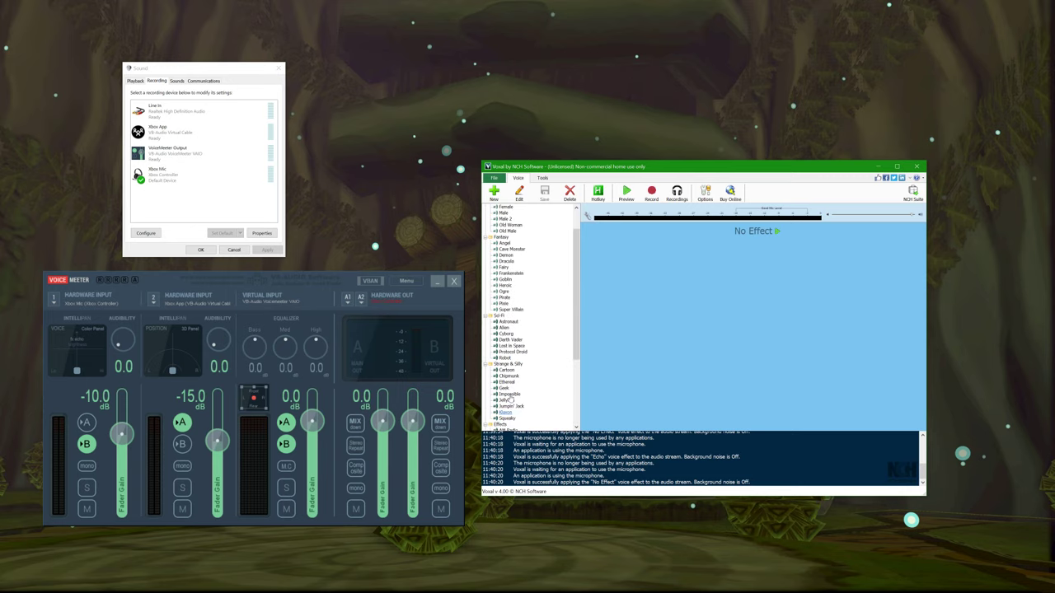
scroll(516, 394, down, 3)
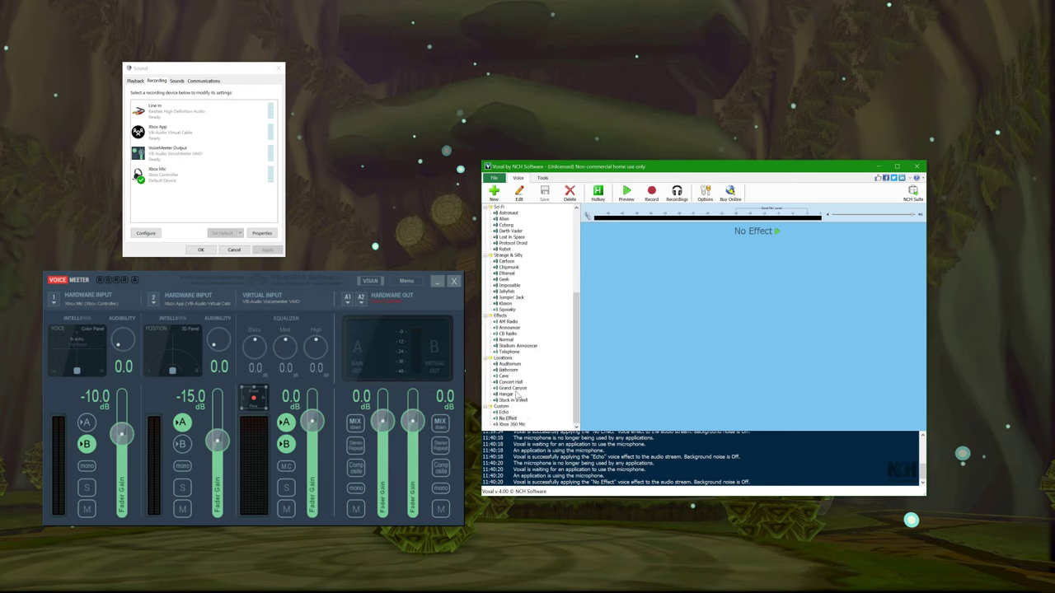